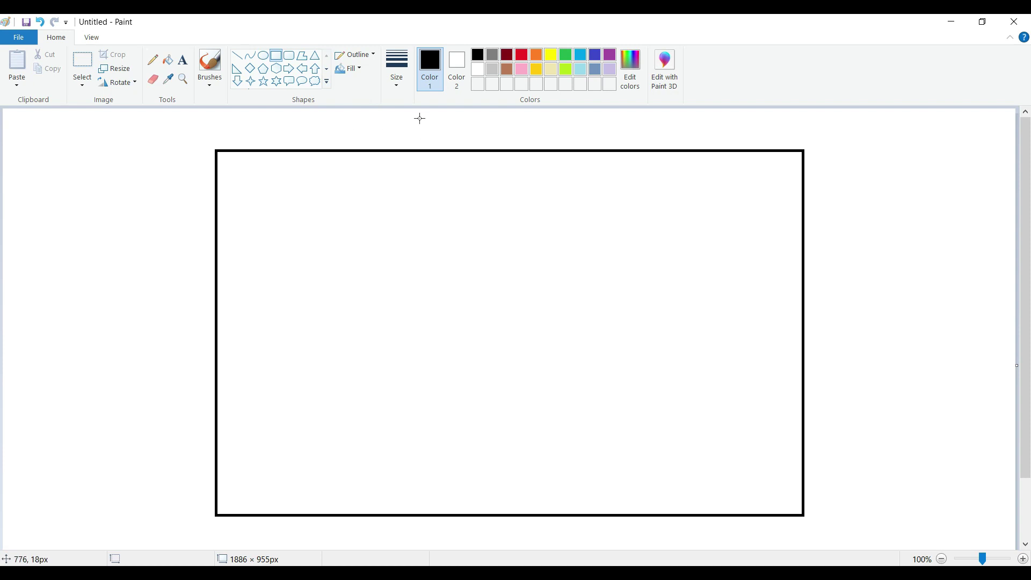
- Draw a green S-shaped curve about 1088 px wide across the lower part of the black frame and fill the area beneath it green
left_click(250, 56)
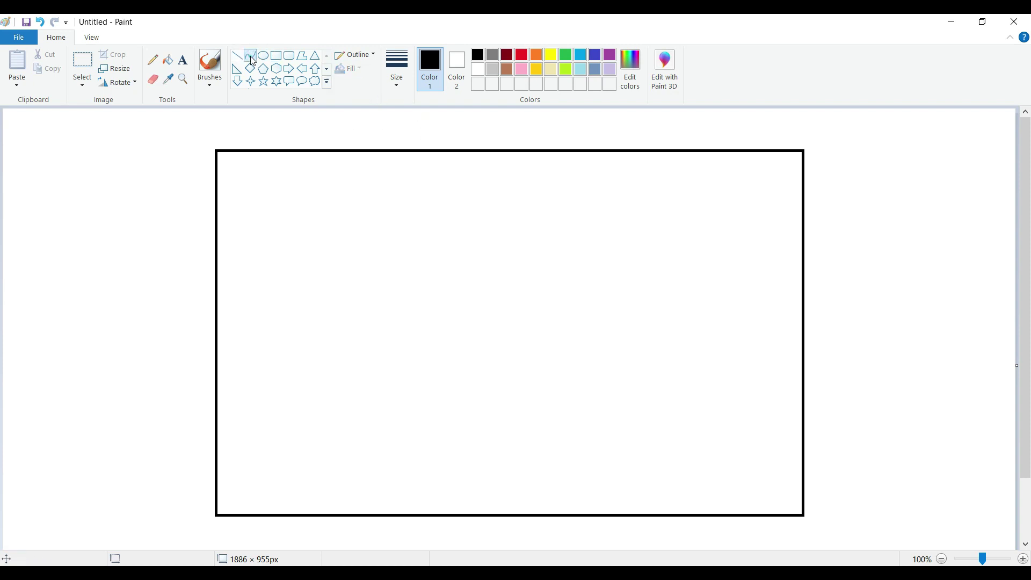
left_click(217, 299)
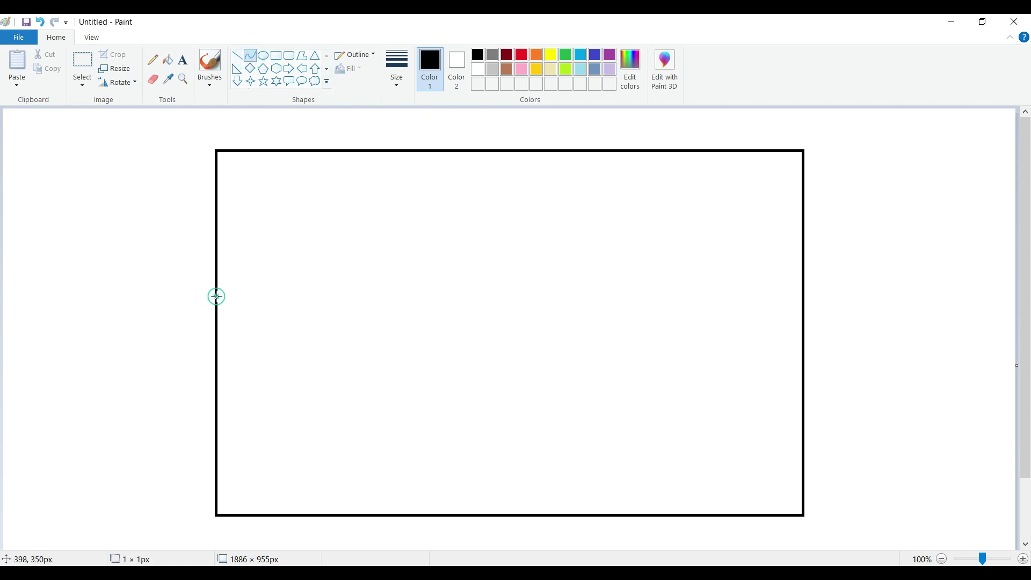
left_click(565, 55)
left_click_drag(218, 364, 802, 411)
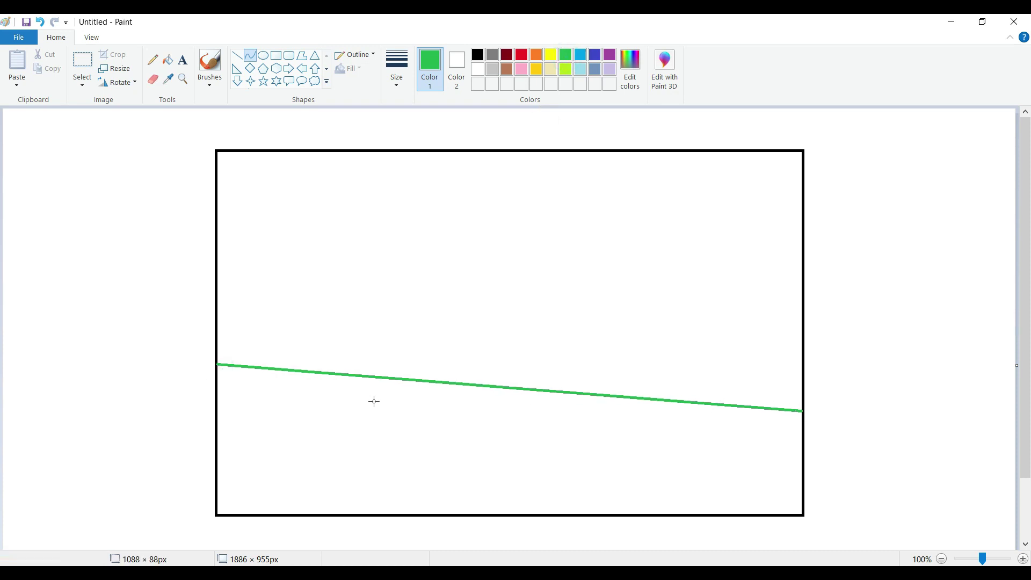
left_click_drag(274, 368, 285, 333)
left_click_drag(625, 375, 595, 463)
left_click(173, 367)
left_click(168, 60)
left_click(378, 436)
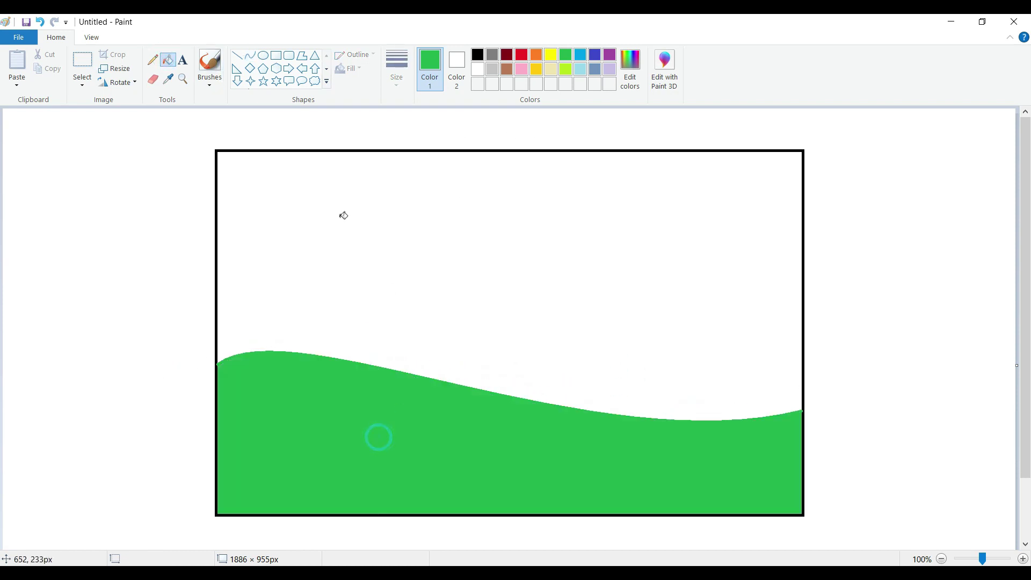
- Mix a darker green with RGB 0, 159, 0 and save it as a custom color for drawing curves
left_click(250, 55)
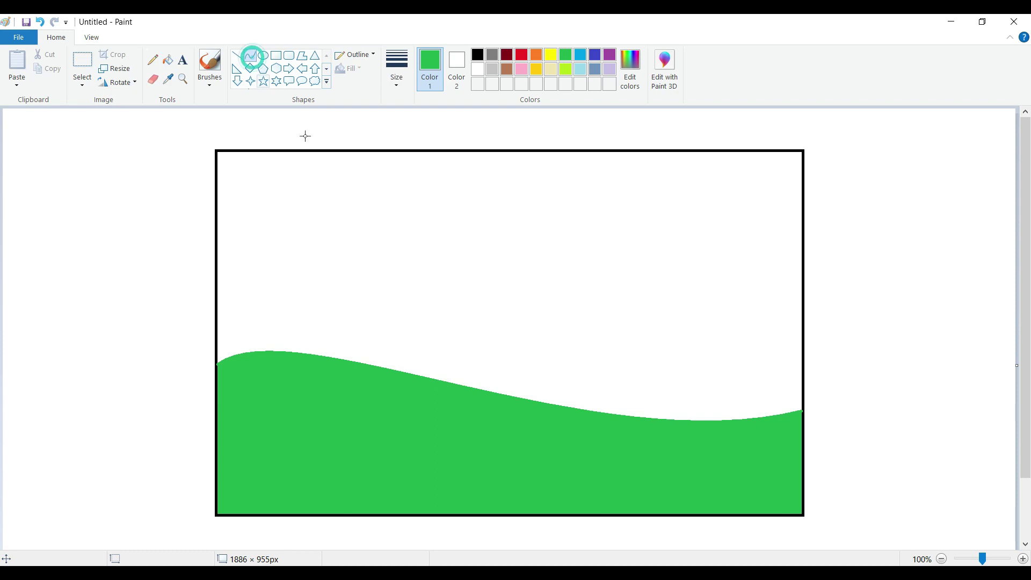
left_click(630, 69)
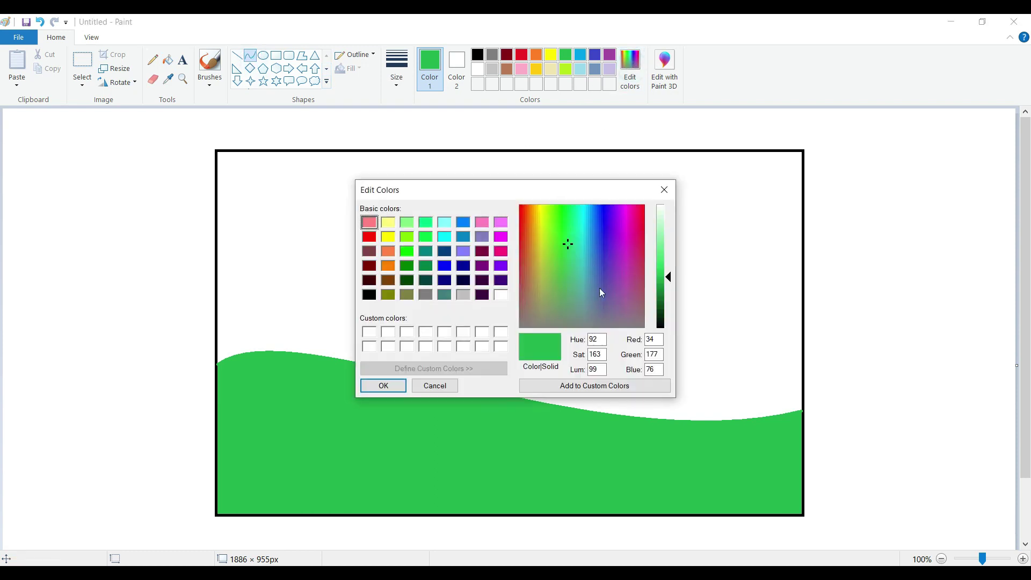
left_click(407, 253)
left_click(669, 282)
left_click_drag(671, 287, 671, 294)
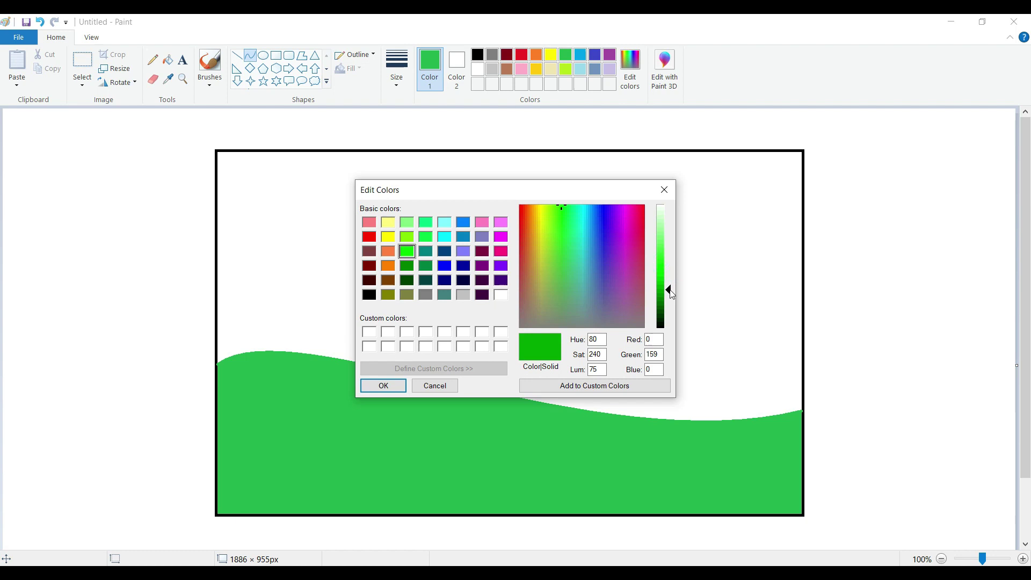
left_click(588, 385)
left_click(384, 385)
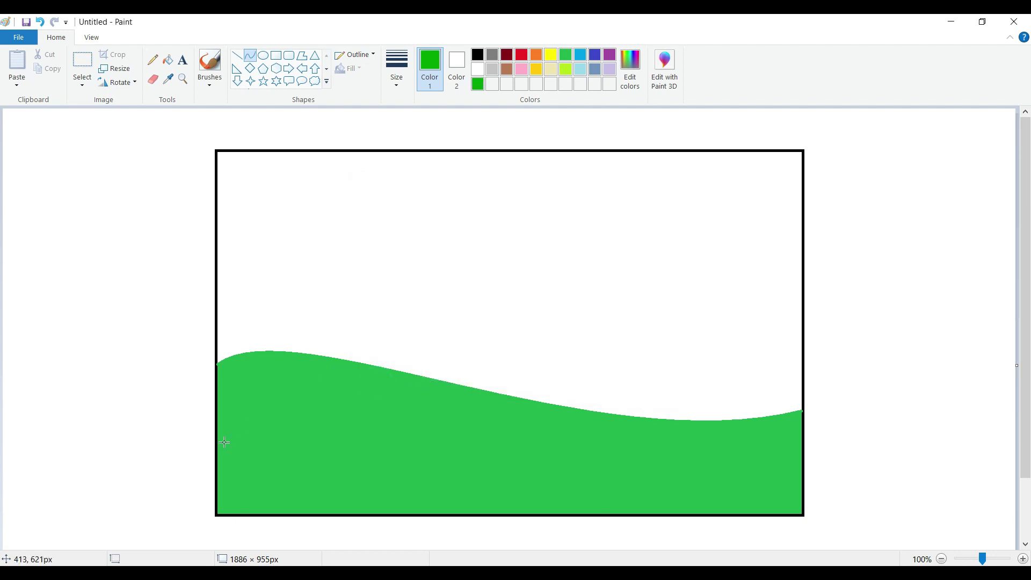
- Draw a second S-curve crossing the first hill, rising toward the frame's right edge, and fill everything beneath it with the custom green
left_click_drag(217, 440, 803, 359)
left_click_drag(360, 422, 358, 472)
left_click_drag(637, 404, 607, 346)
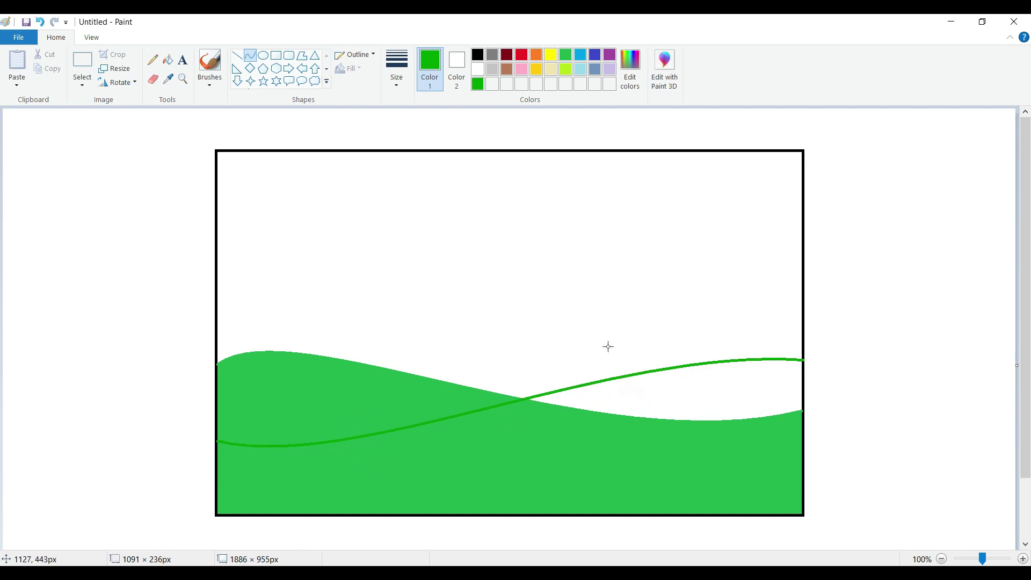
left_click(163, 412)
left_click(169, 61)
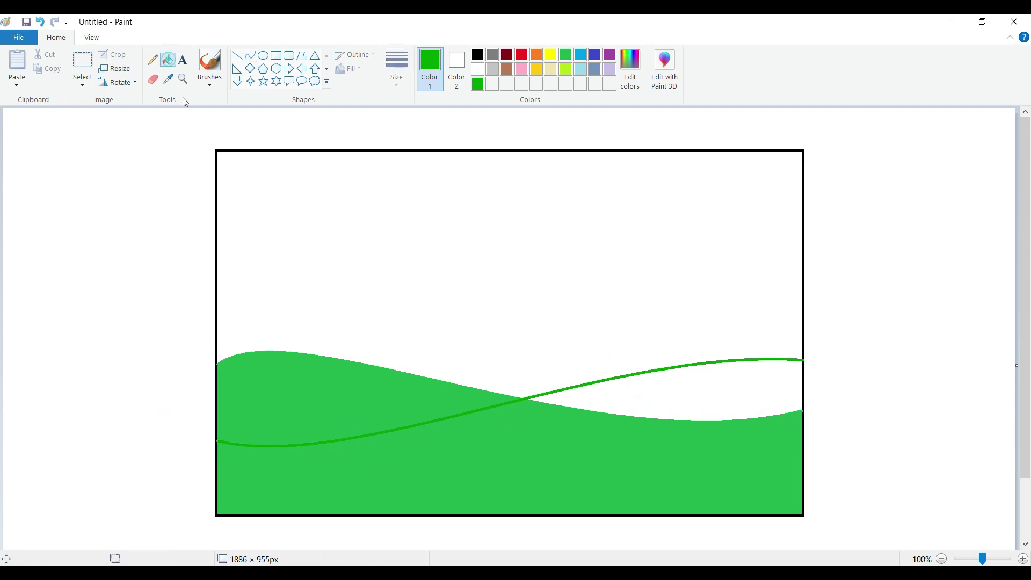
left_click(433, 456)
left_click(635, 395)
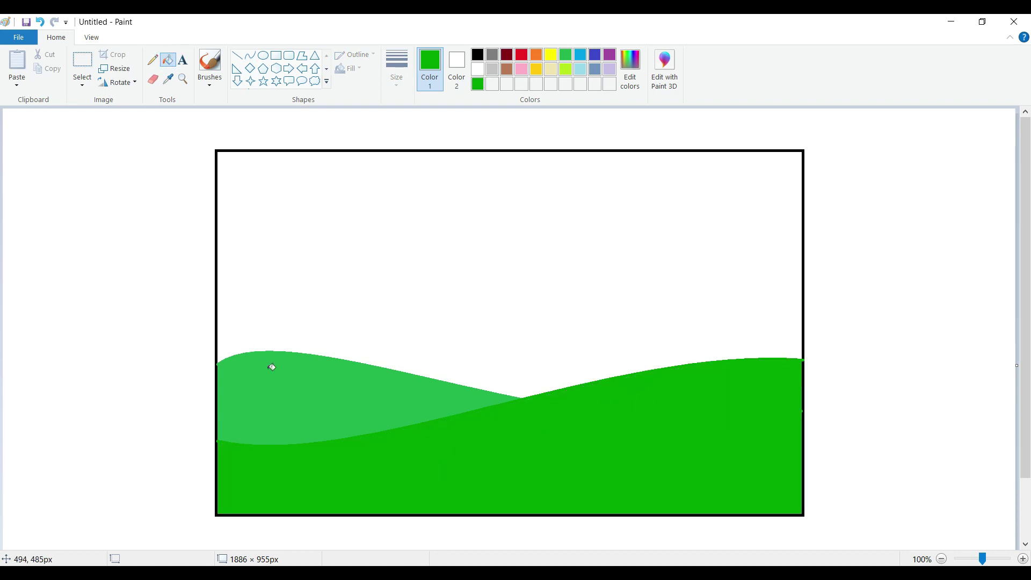
- Outline a jagged mountain with an inner ridge line above the left hill, using a dark green brush at the third thickness
left_click(154, 59)
left_click(209, 70)
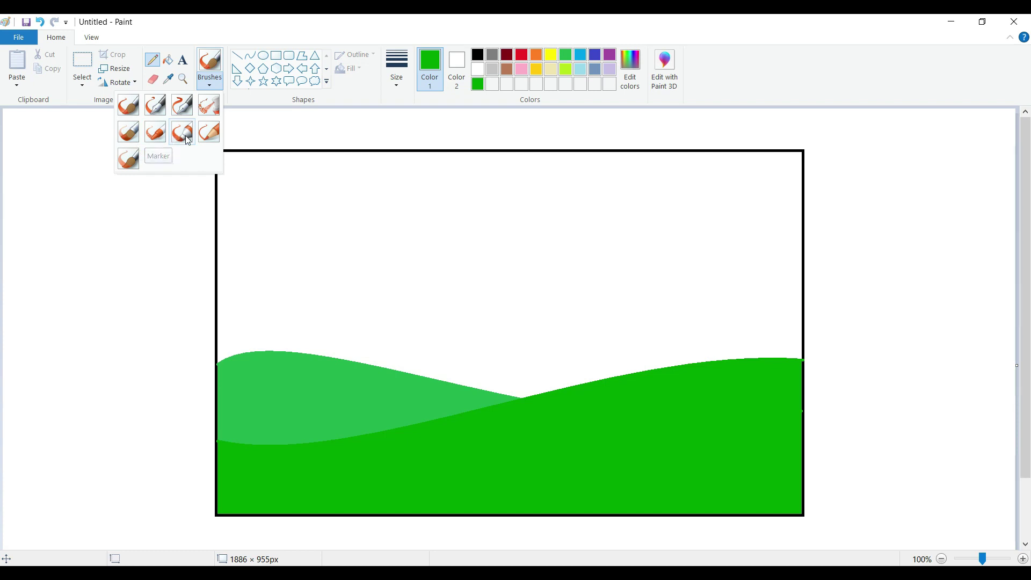
left_click(207, 134)
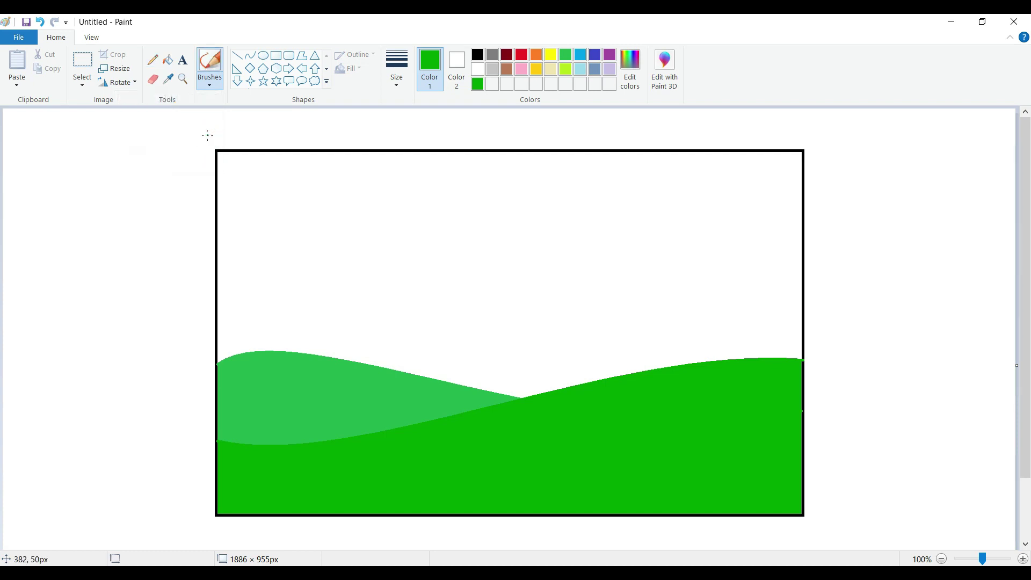
left_click(399, 82)
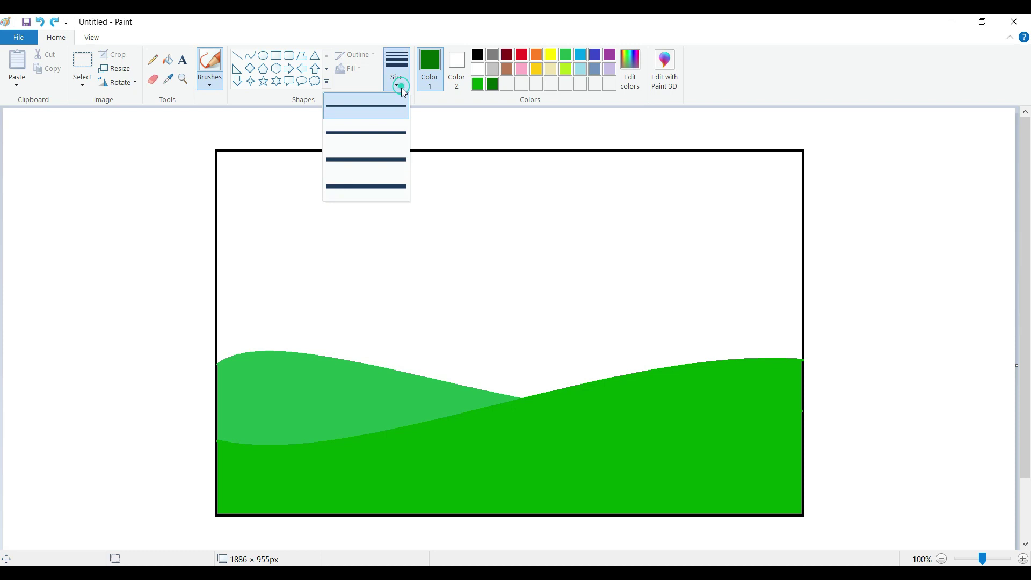
left_click(391, 157)
mouse_move(239, 353)
left_mouse_down()
mouse_move(272, 317)
mouse_move(332, 226)
mouse_move(356, 253)
mouse_move(400, 365)
left_mouse_up()
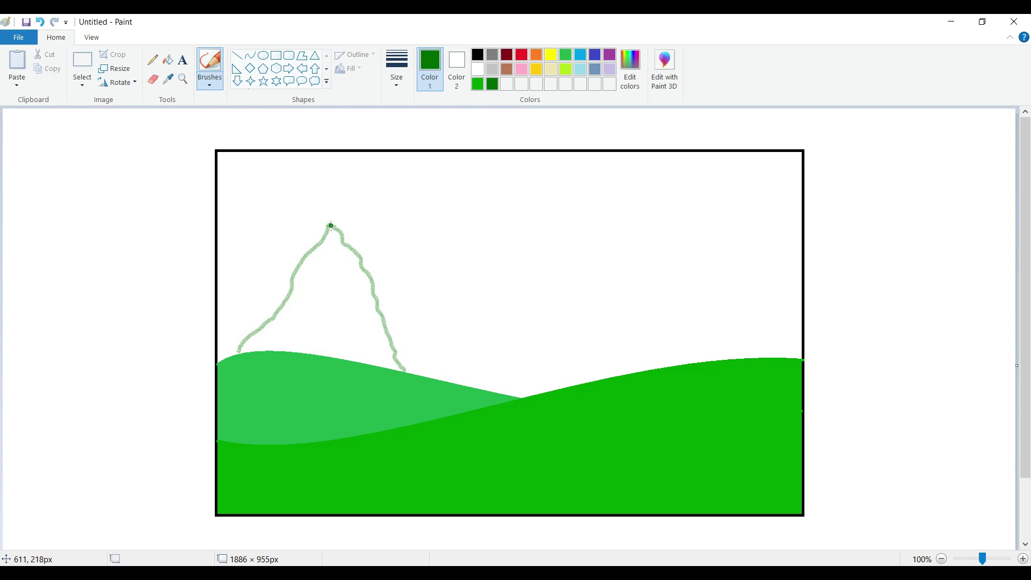
mouse_move(331, 225)
left_mouse_down()
mouse_move(367, 245)
mouse_move(471, 371)
left_mouse_up()
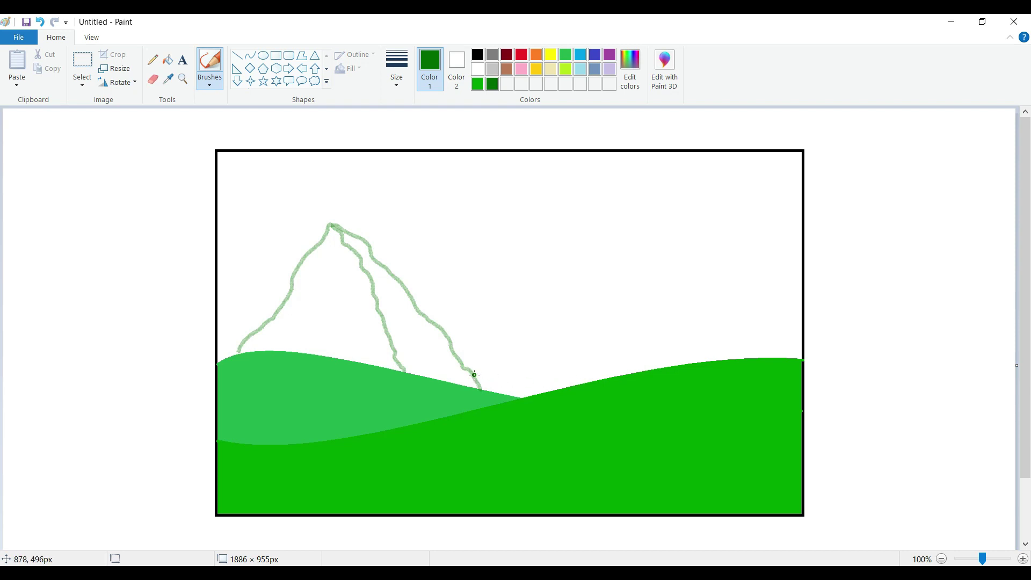
- Outline a central mountain and a partial one against the frame's right edge, each with an inner ridge line
mouse_move(452, 342)
left_mouse_down()
mouse_move(569, 222)
mouse_move(696, 354)
left_mouse_up()
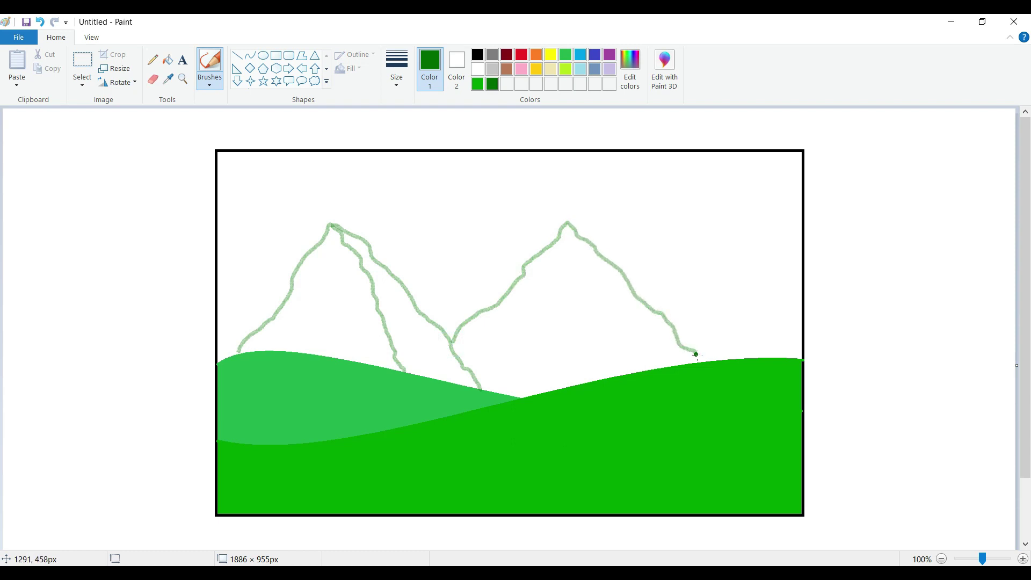
mouse_move(566, 236)
left_mouse_down()
mouse_move(553, 319)
mouse_move(518, 385)
left_mouse_up()
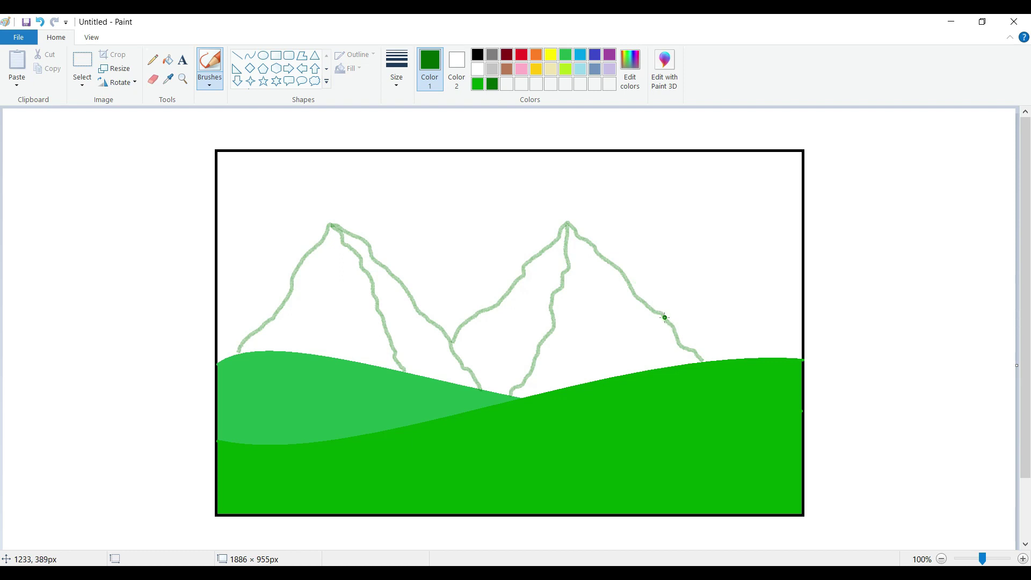
mouse_move(680, 333)
left_mouse_down()
mouse_move(767, 239)
mouse_move(793, 230)
left_mouse_up()
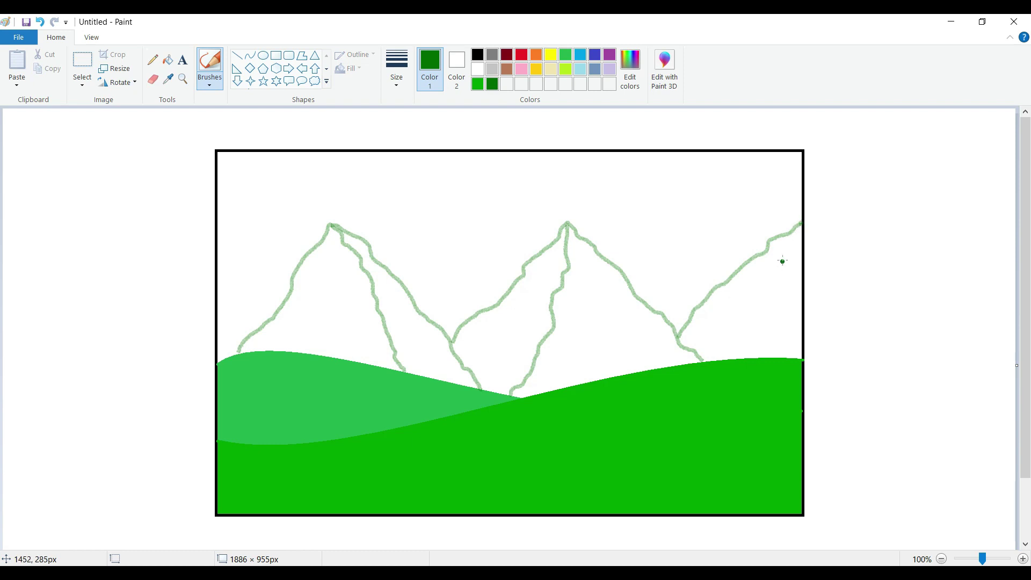
left_click_drag(797, 229, 754, 341)
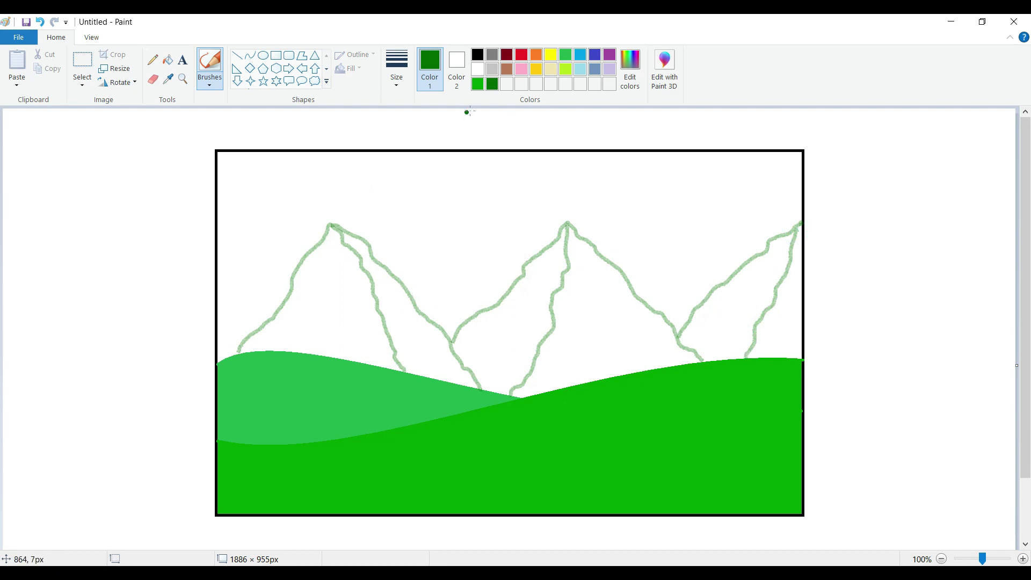
- Try to fill the left mountain's left face with dark green, and undo the fill
left_click(168, 59)
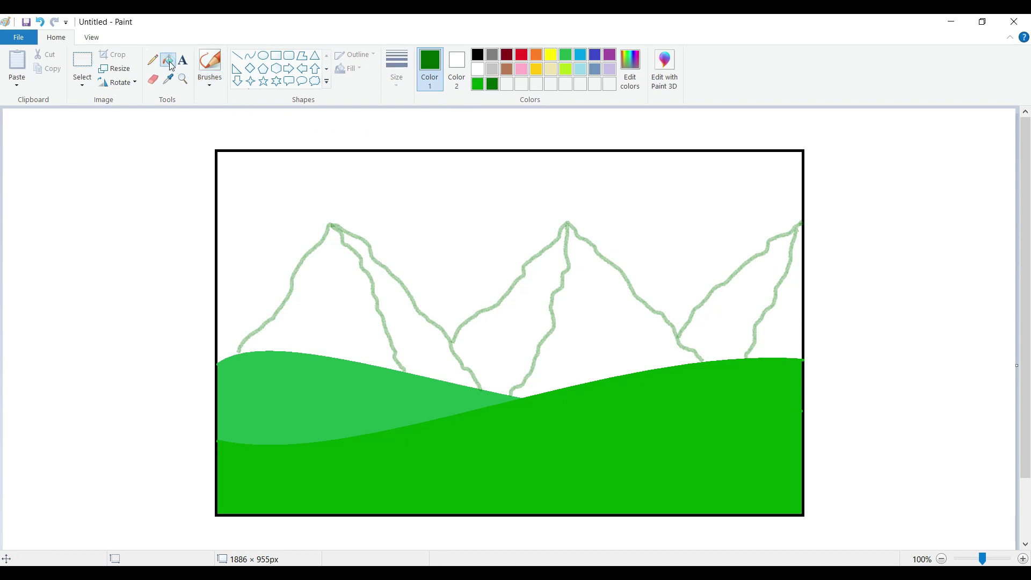
left_click(339, 278)
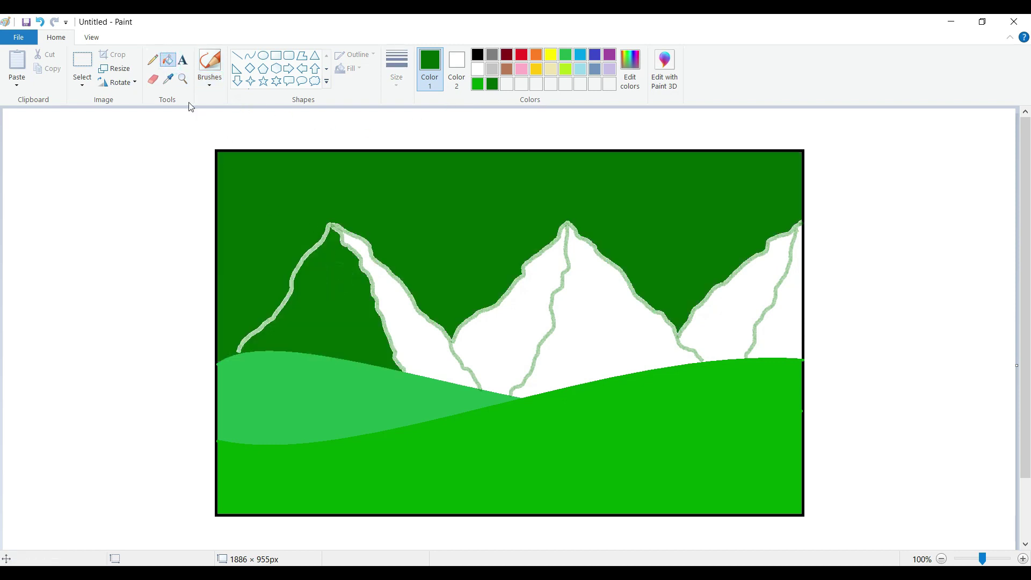
left_click(39, 22)
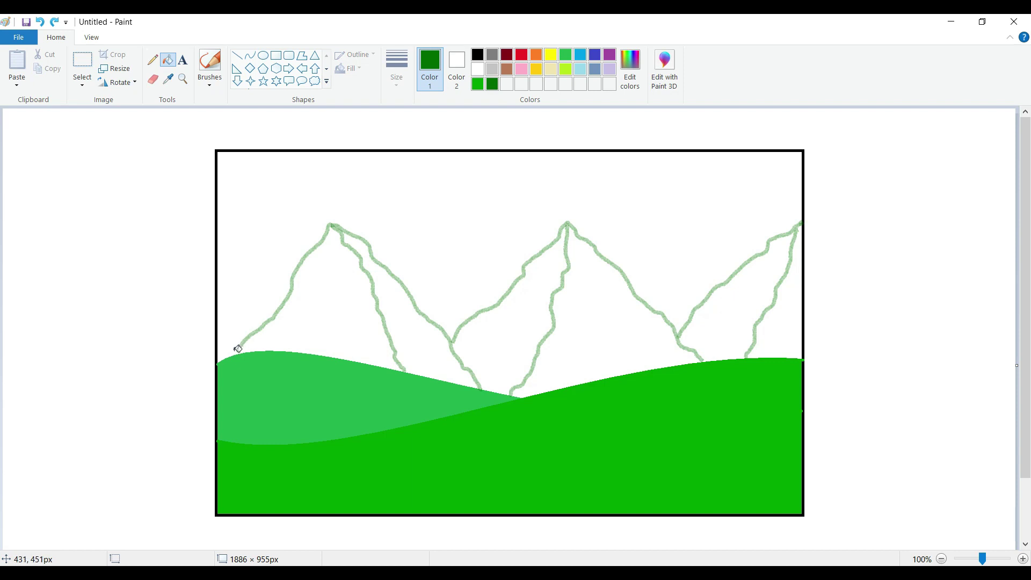
- Close the gap at the left mountain's outer base with the brush and fill its left face with gray
left_click(209, 63)
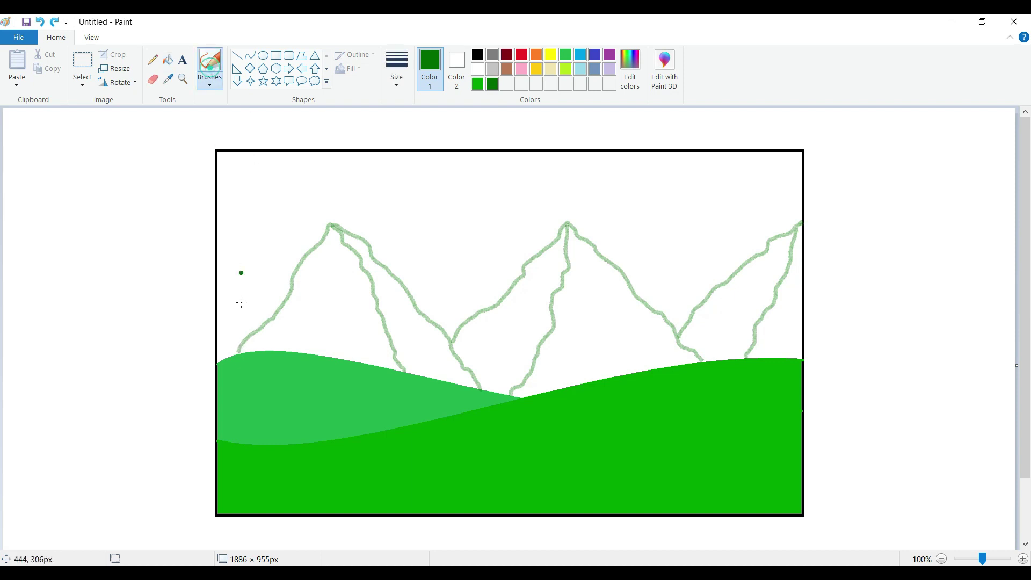
left_click(238, 350)
left_click(492, 54)
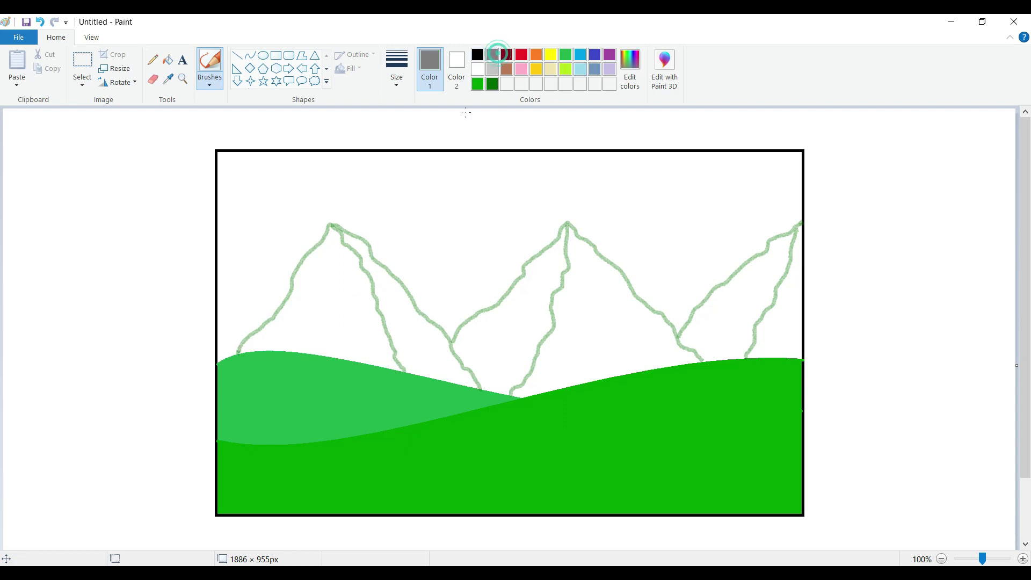
left_click(168, 60)
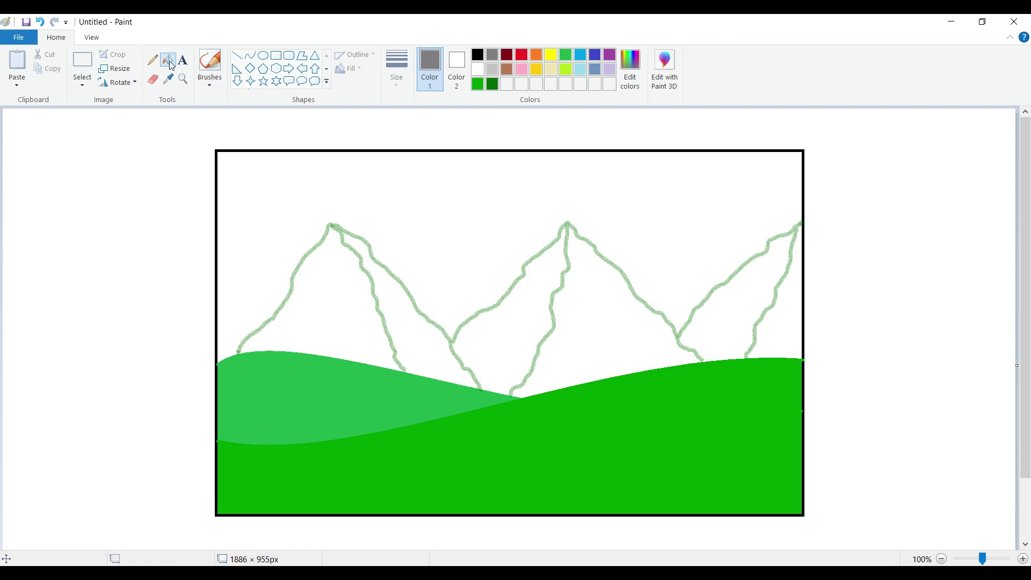
left_click(343, 240)
left_click(337, 230)
left_click(340, 276)
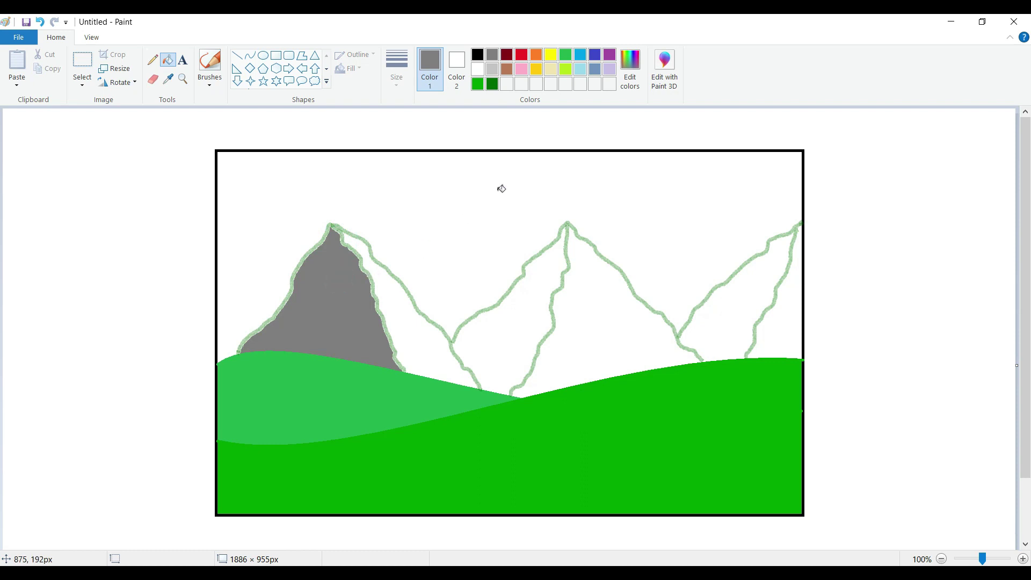
- Mix a dark gray by lightening black and add it to the custom colors
left_click(478, 55)
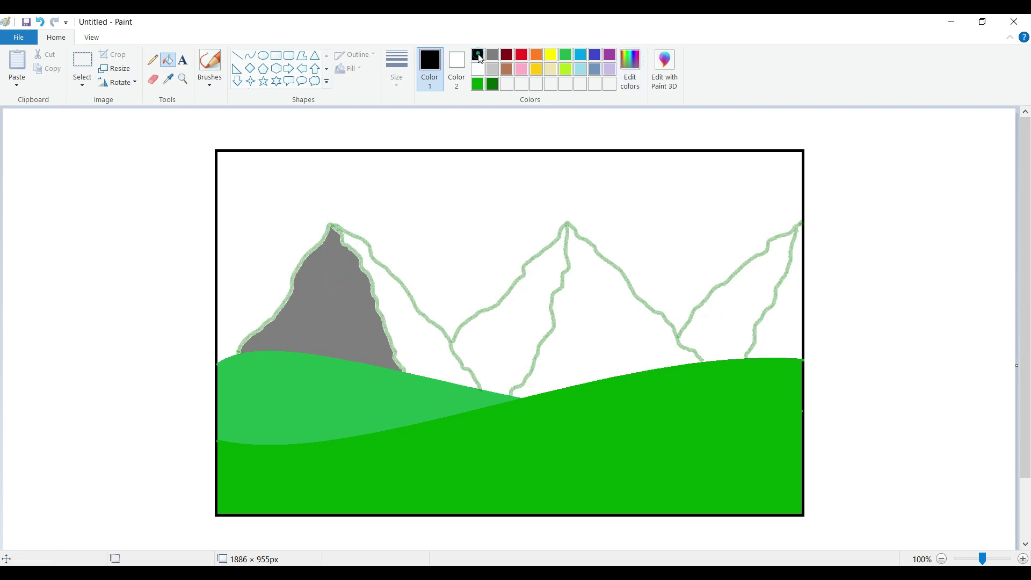
left_click(629, 69)
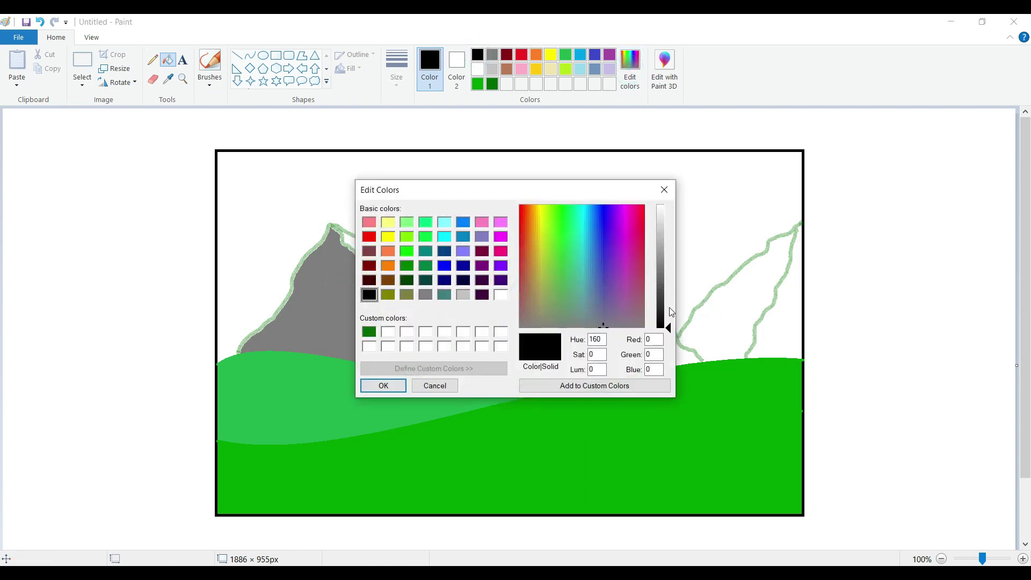
left_click_drag(669, 329, 669, 288)
left_click(553, 385)
left_click(375, 388)
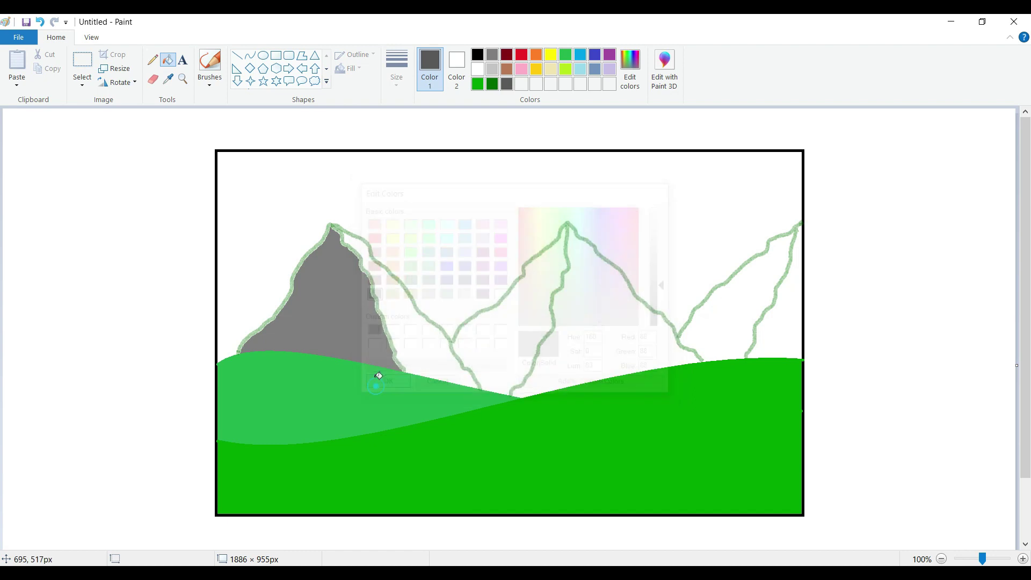
- Fill both faces of all three mountains with the custom dark gray
left_click(339, 275)
left_click(400, 303)
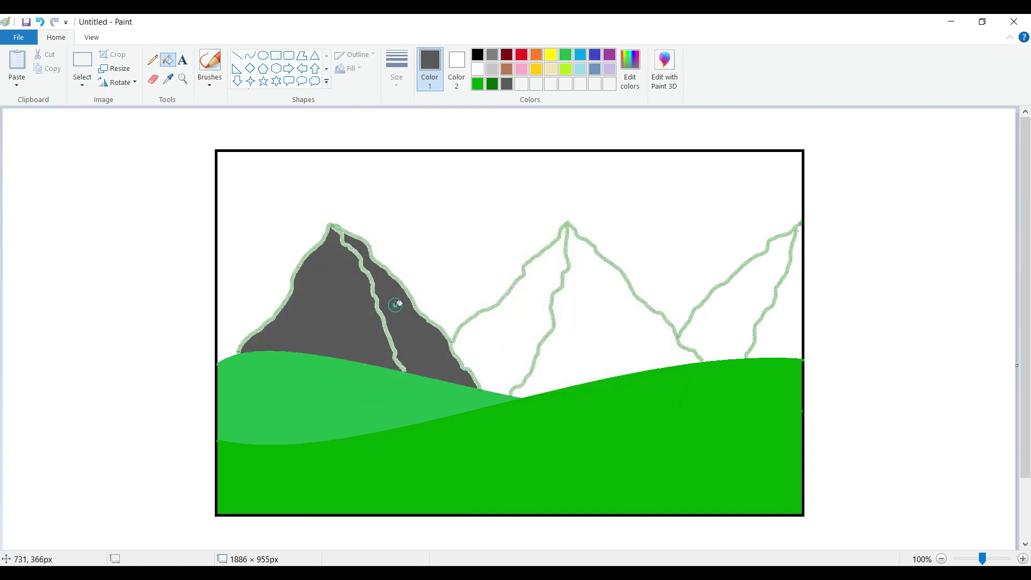
left_click(529, 308)
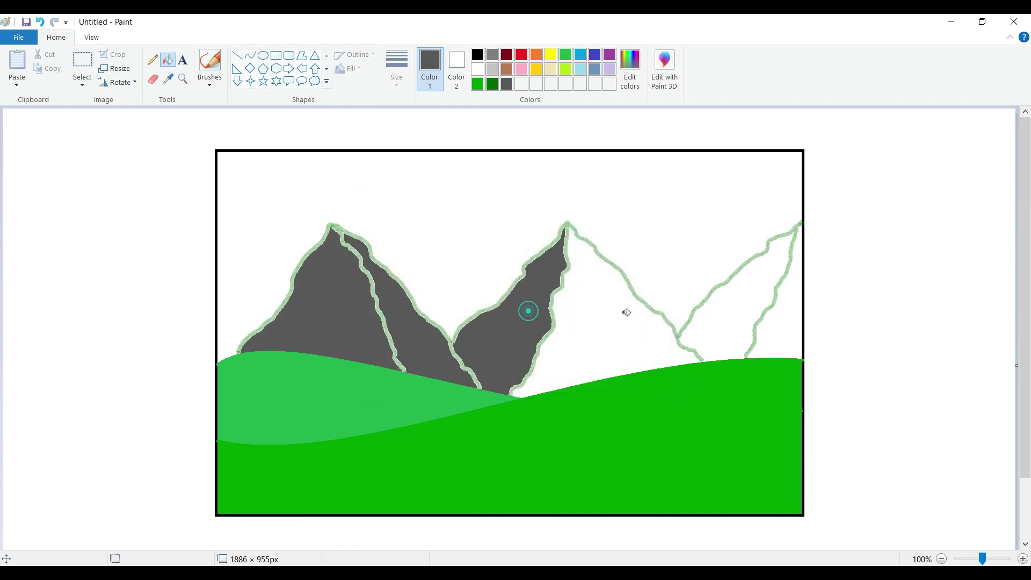
left_click(621, 315)
left_click(724, 312)
left_click(783, 317)
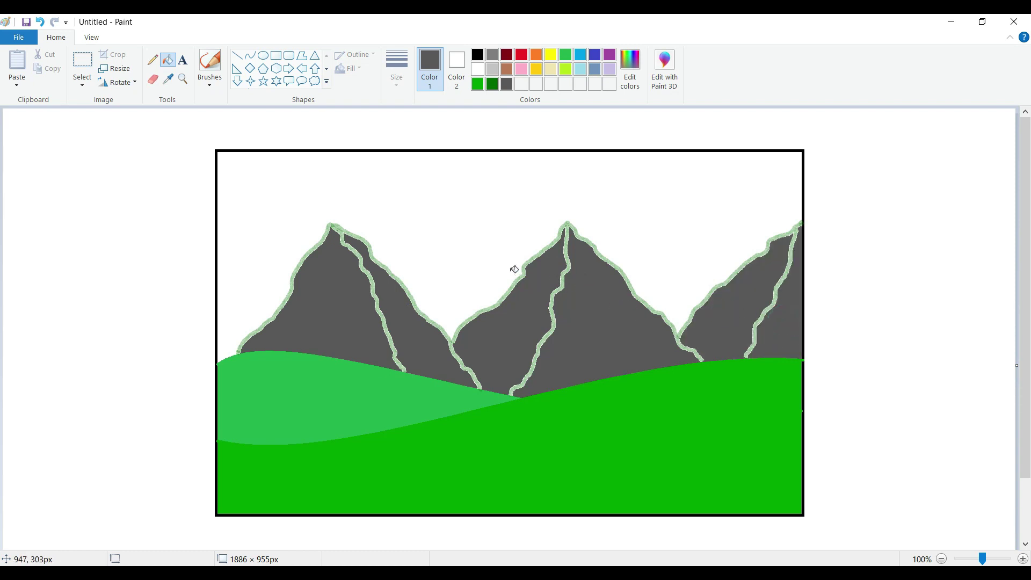
- Mix a darker gray with red, green and blue at 74 from black and add it to the custom colors
left_click(477, 54)
left_click(630, 75)
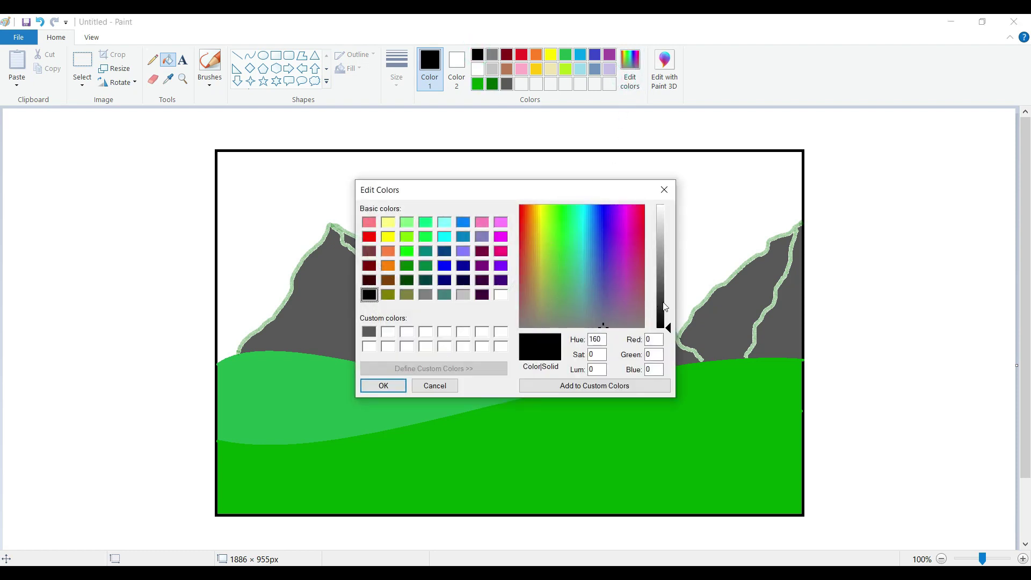
left_click_drag(669, 329, 671, 292)
left_click(600, 387)
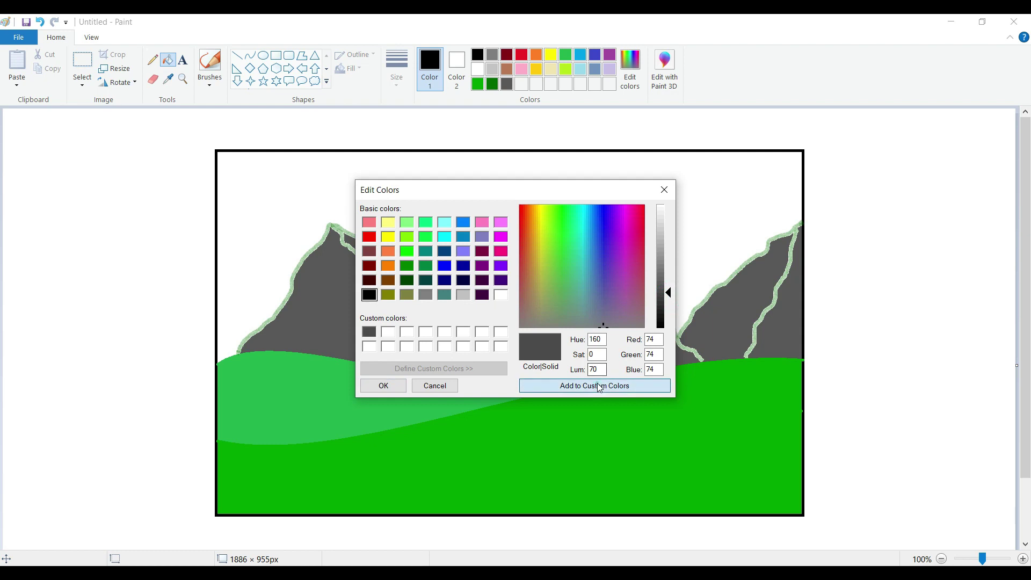
left_click(383, 386)
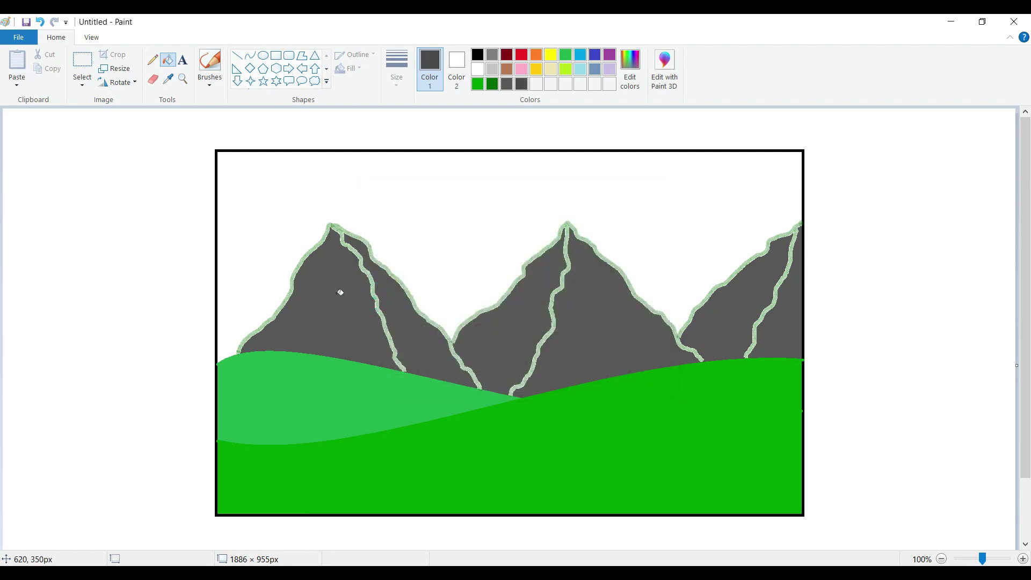
- Fill both faces of all three mountains with the darker custom gray
left_click(339, 285)
left_click(394, 304)
left_click(509, 316)
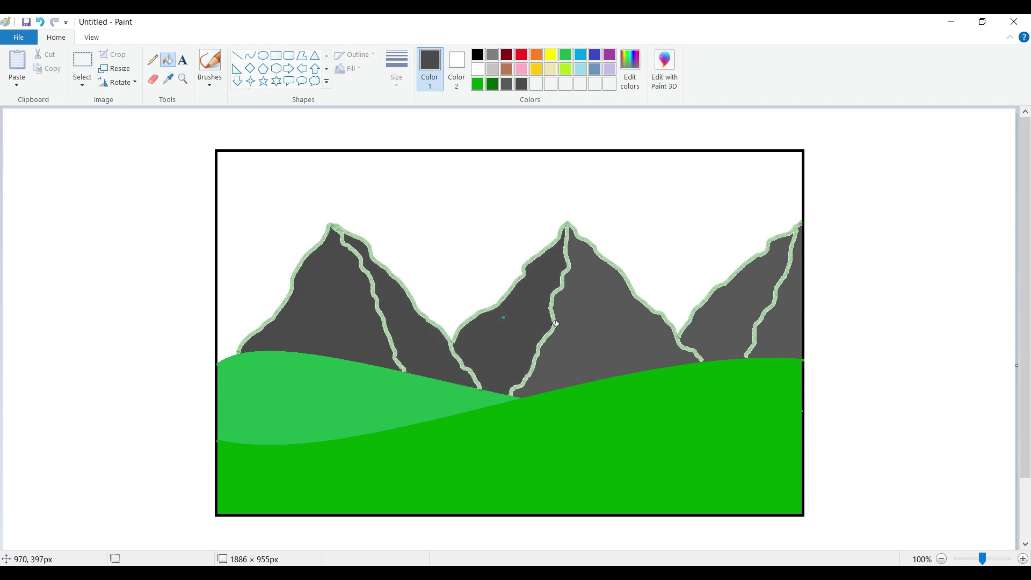
left_click(620, 325)
left_click(739, 314)
left_click(782, 316)
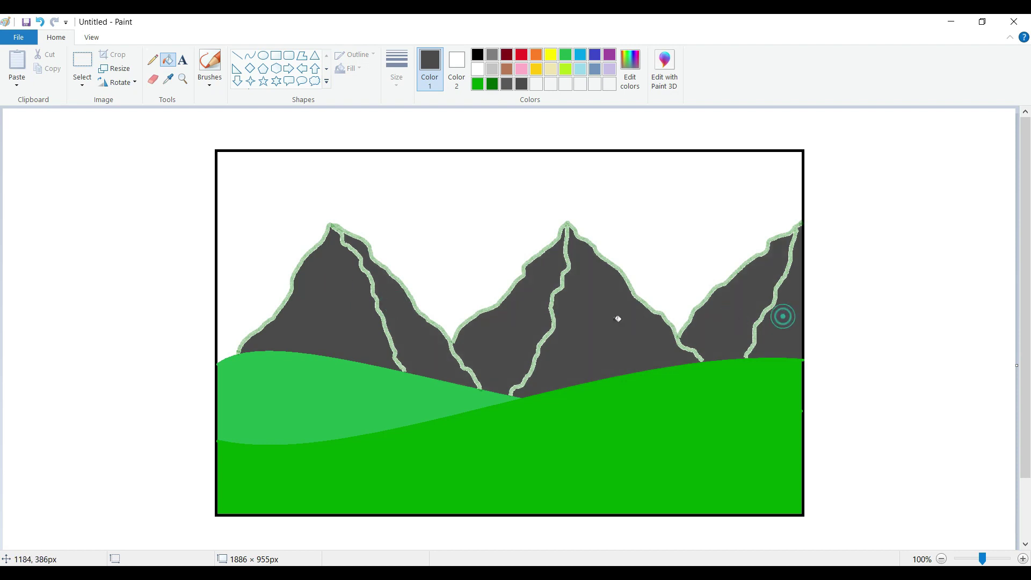
- Draw a jagged white snow line with a thicker pencil across the upper part of each of the three mountains
left_click(208, 78)
left_click(153, 60)
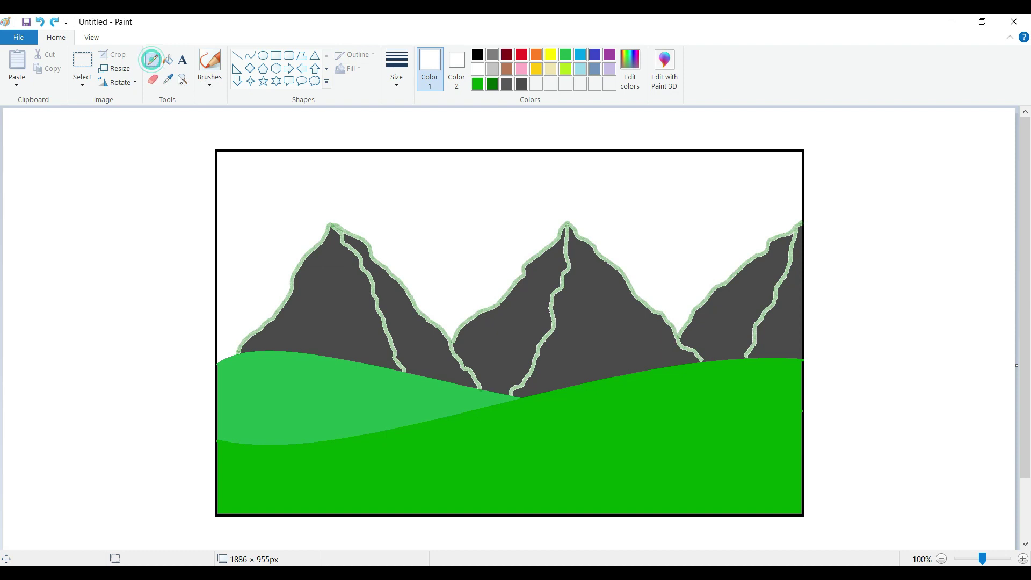
left_click(394, 80)
left_click(378, 188)
mouse_move(308, 256)
left_mouse_down()
mouse_move(358, 274)
mouse_move(387, 270)
left_mouse_up()
mouse_move(528, 264)
left_mouse_down()
mouse_move(539, 285)
mouse_move(612, 268)
left_mouse_up()
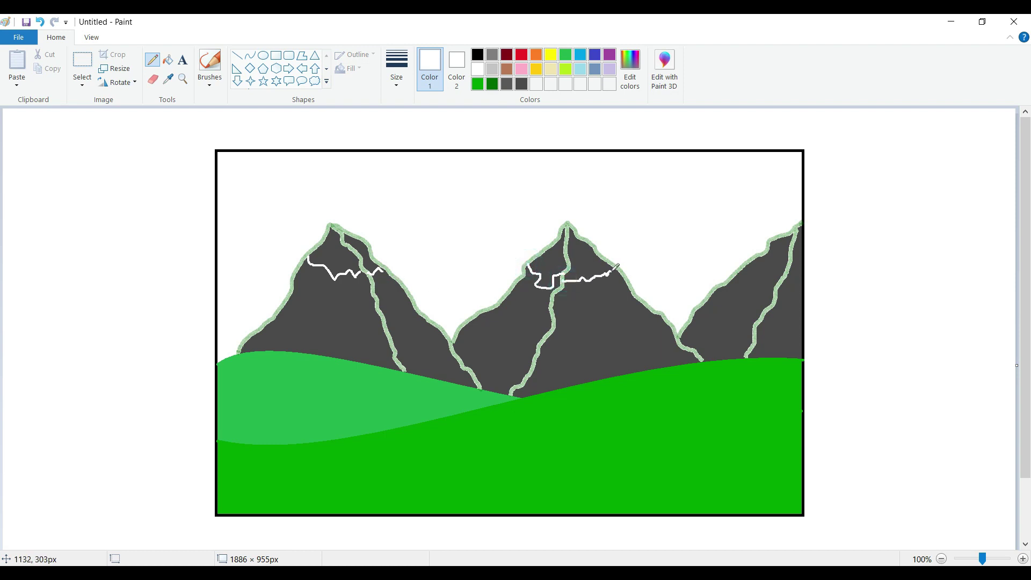
left_click_drag(764, 255, 801, 269)
- Fill the snowcaps of the left and right mountains and the middle mountain's left face with white, undoing any spilled fill
left_click(168, 59)
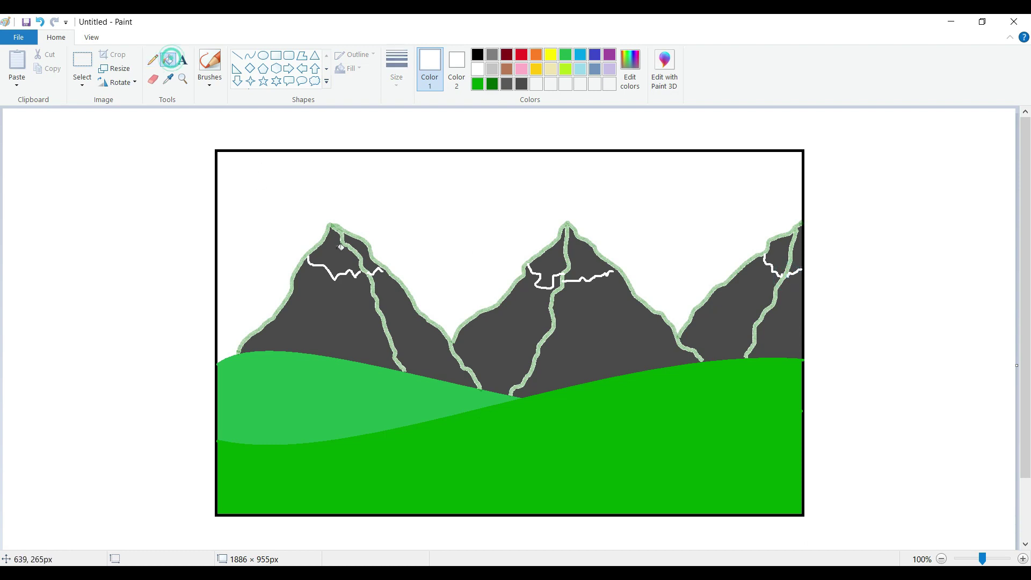
left_click(339, 247)
left_click(363, 248)
left_click(554, 276)
left_click(549, 259)
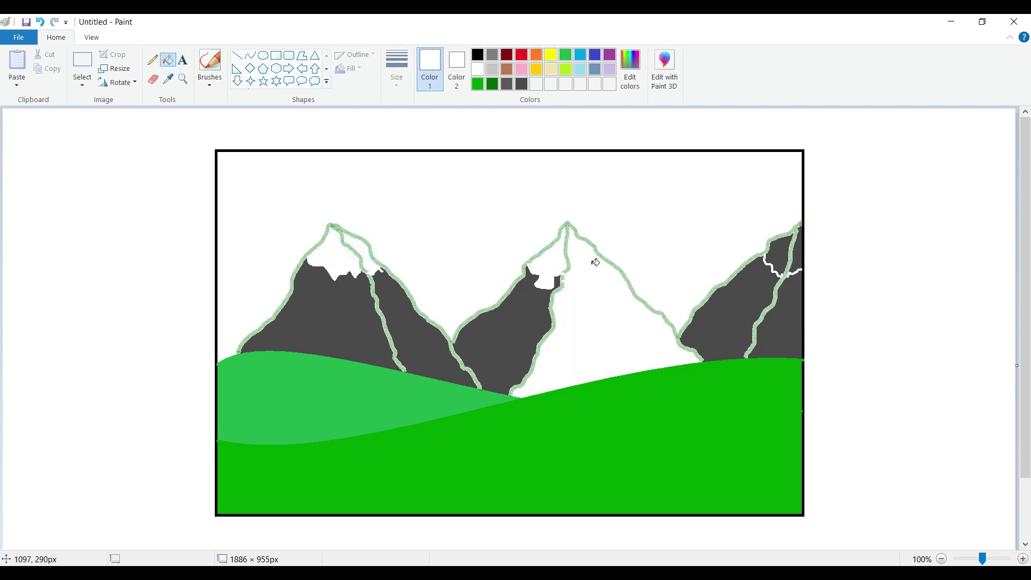
left_click(40, 22)
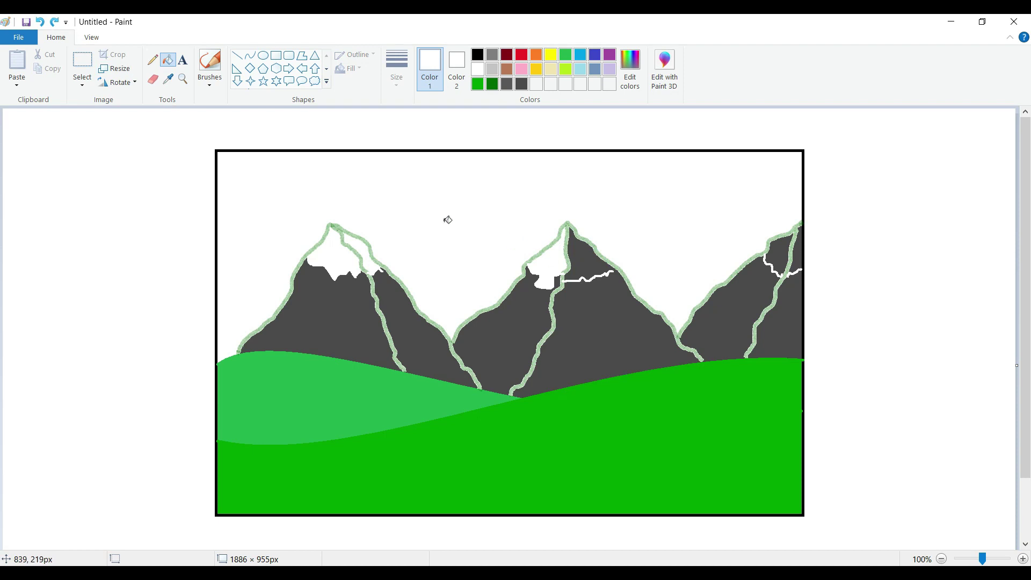
left_click(776, 249)
left_click(800, 257)
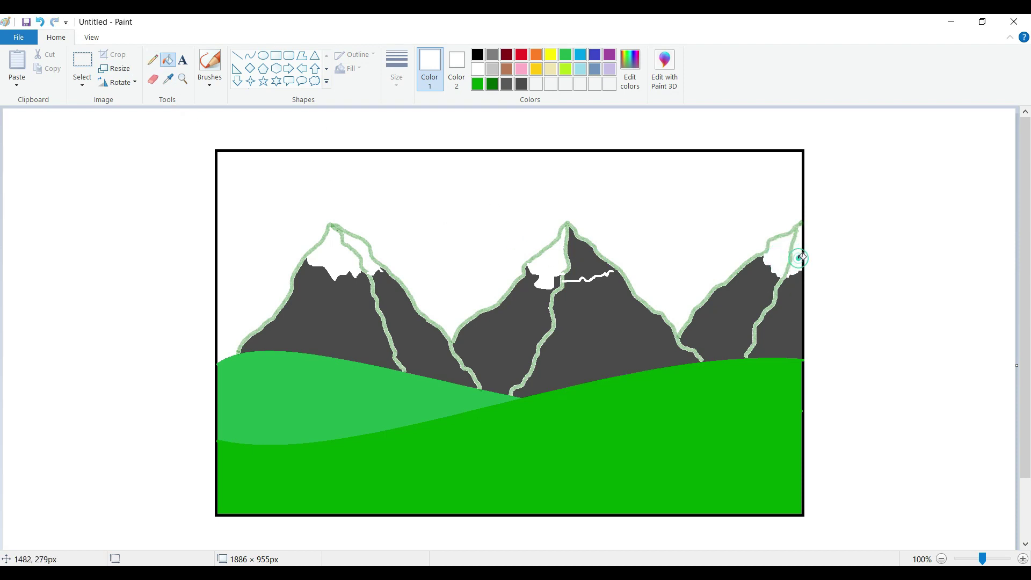
- Pencil dark gray notches into the lower edges of the filled snowcaps on all three mountains to form jagged points
left_click(153, 60)
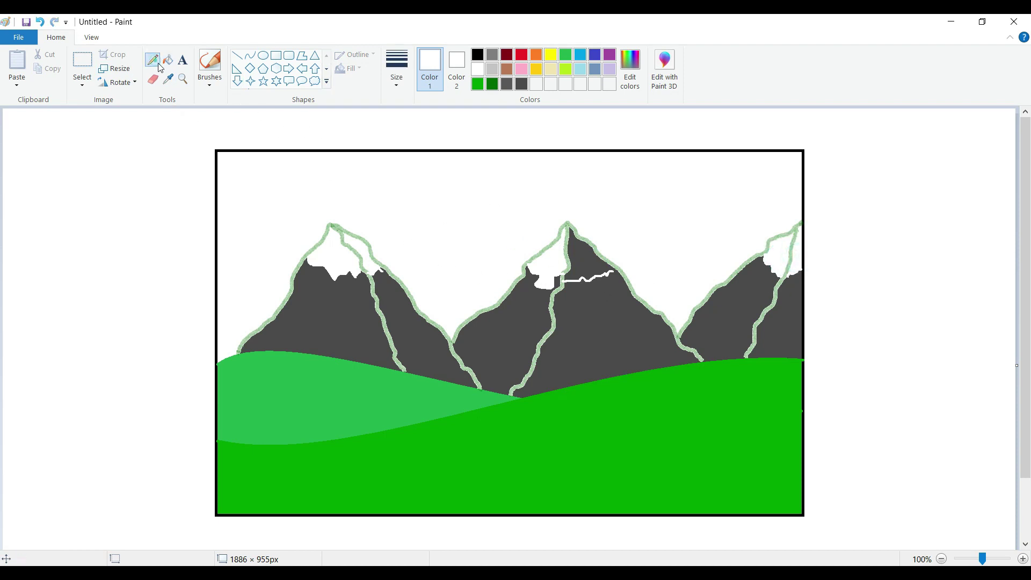
left_click(492, 56)
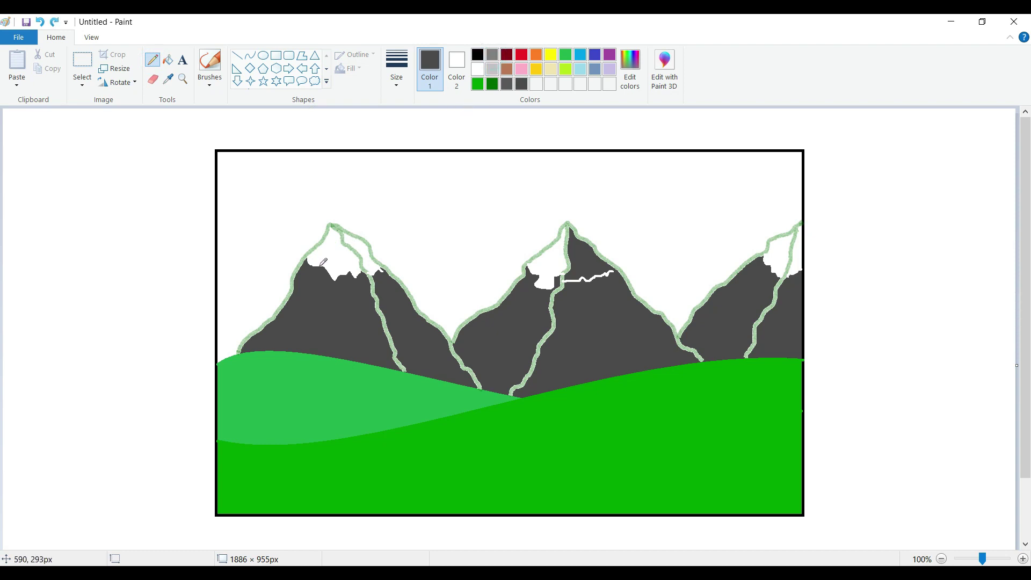
mouse_move(319, 266)
left_mouse_down()
mouse_move(340, 274)
mouse_move(349, 263)
mouse_move(330, 264)
mouse_move(332, 277)
left_mouse_up()
left_click_drag(541, 284, 552, 283)
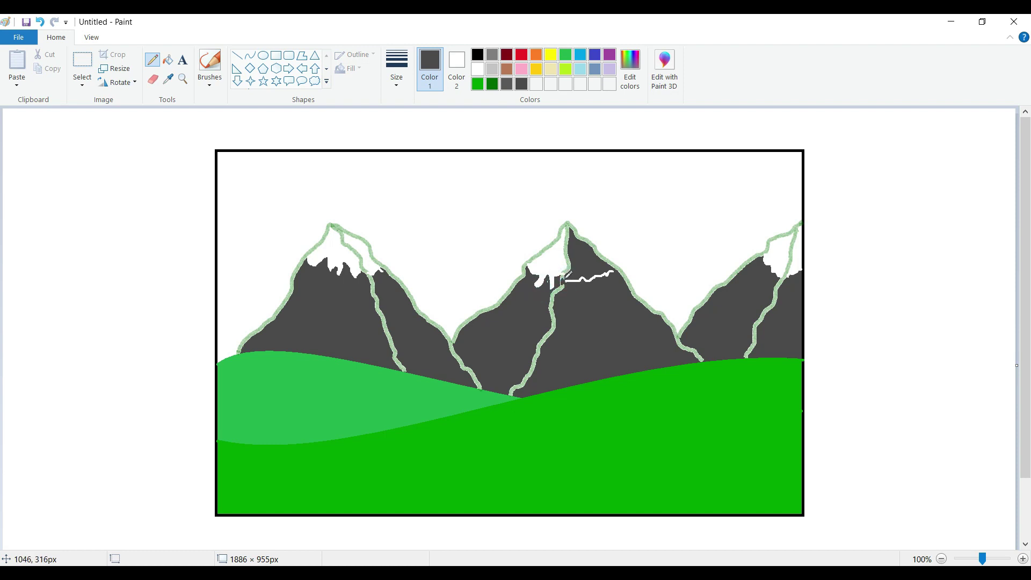
left_click_drag(537, 274, 546, 280)
left_click_drag(533, 274, 542, 270)
left_click_drag(779, 267, 772, 259)
left_click_drag(775, 275, 776, 269)
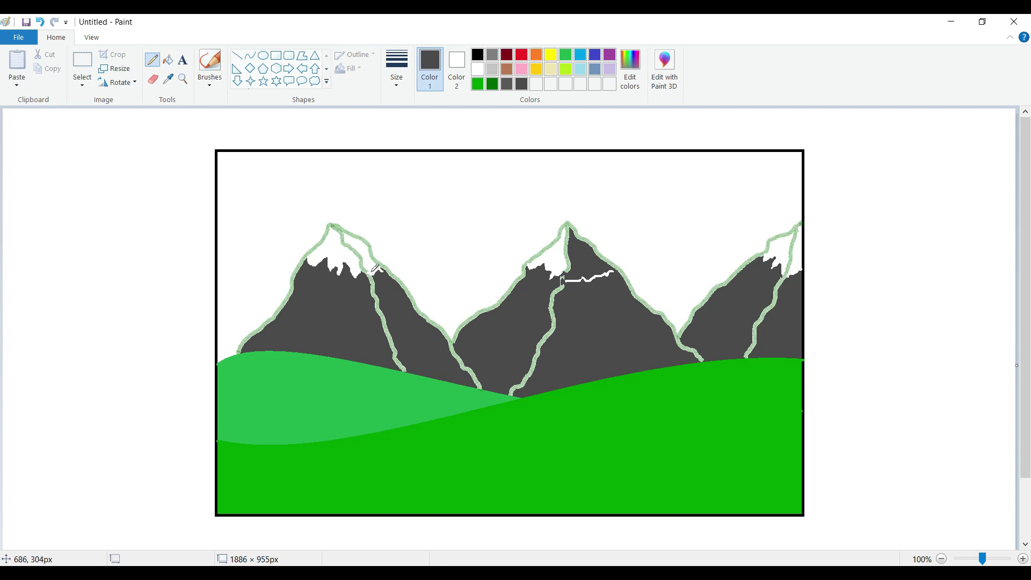
left_click_drag(368, 271, 377, 275)
- Sample the light green outline color and patch the gap in the middle mountain's ridge line
left_click(168, 79)
left_click(552, 295)
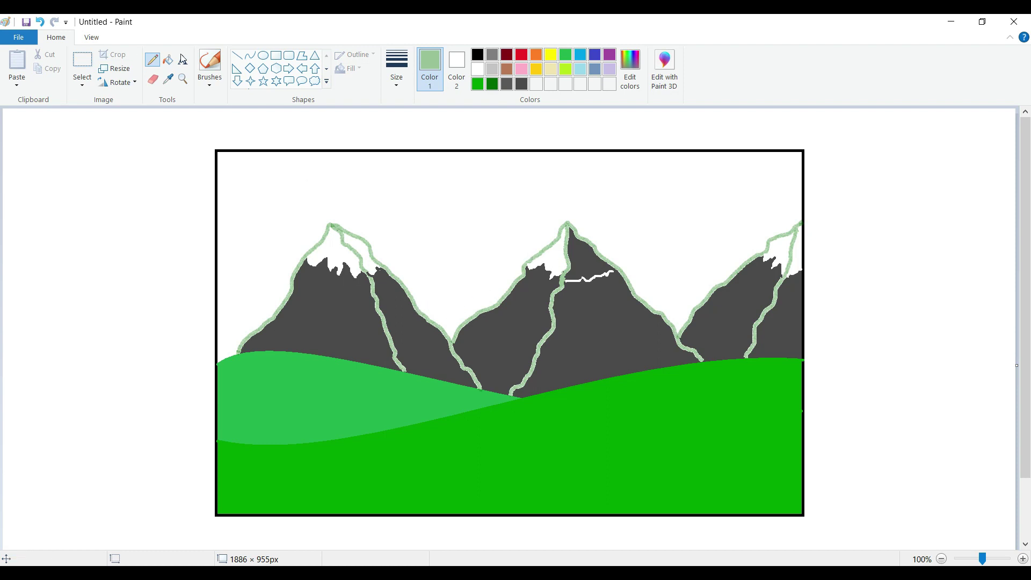
- Try to fill the snowcap on the middle mountain's right face, and undo the fill
left_click(456, 61)
left_click(168, 59)
left_click(585, 257)
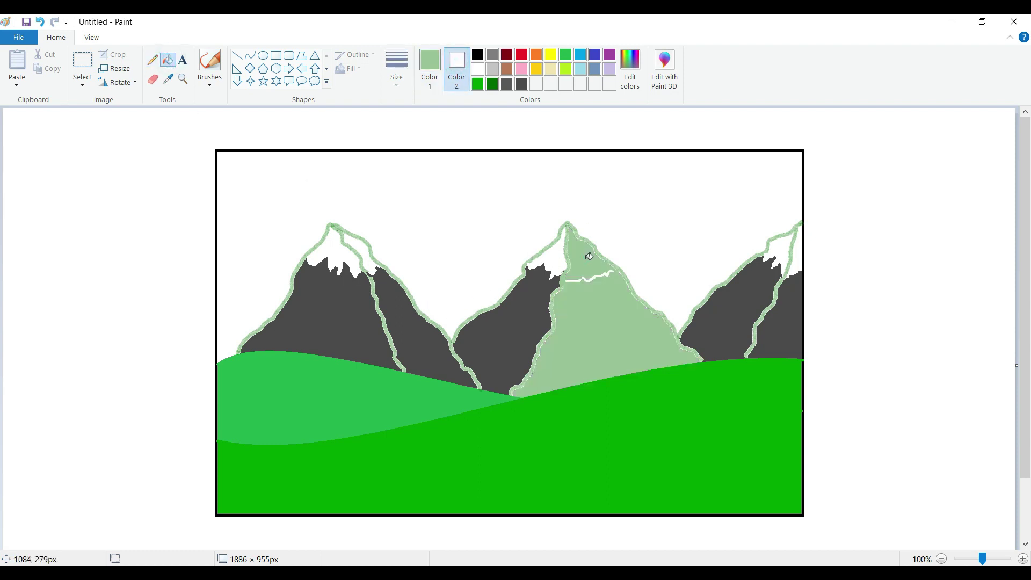
left_click(40, 22)
- Extend the white snow line to the middle mountain's right outline, add a peak to it, and fill the snowcap above with white
left_click(153, 60)
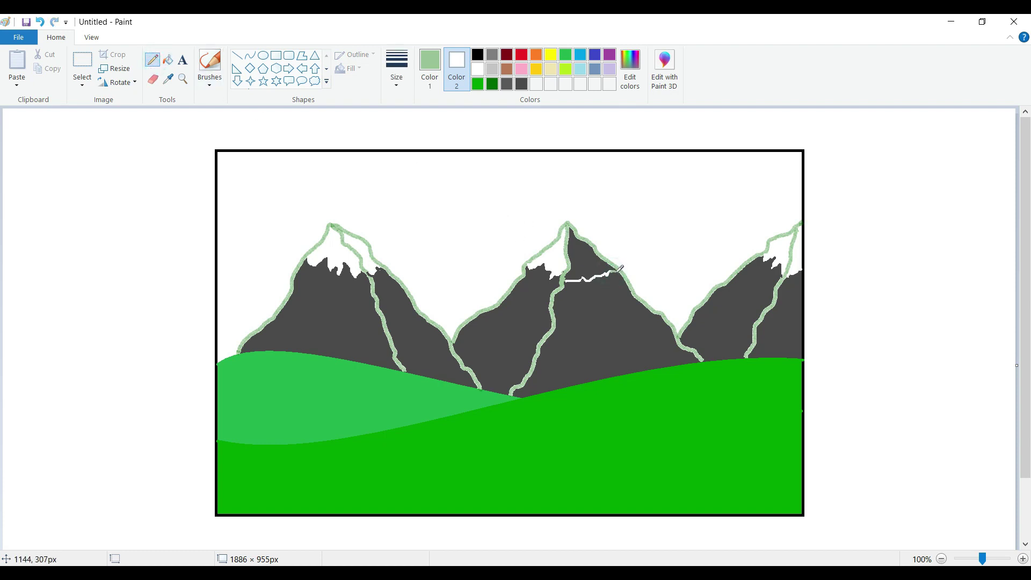
left_click(456, 60)
left_click_drag(609, 272, 619, 271)
left_click(429, 62)
left_click(477, 68)
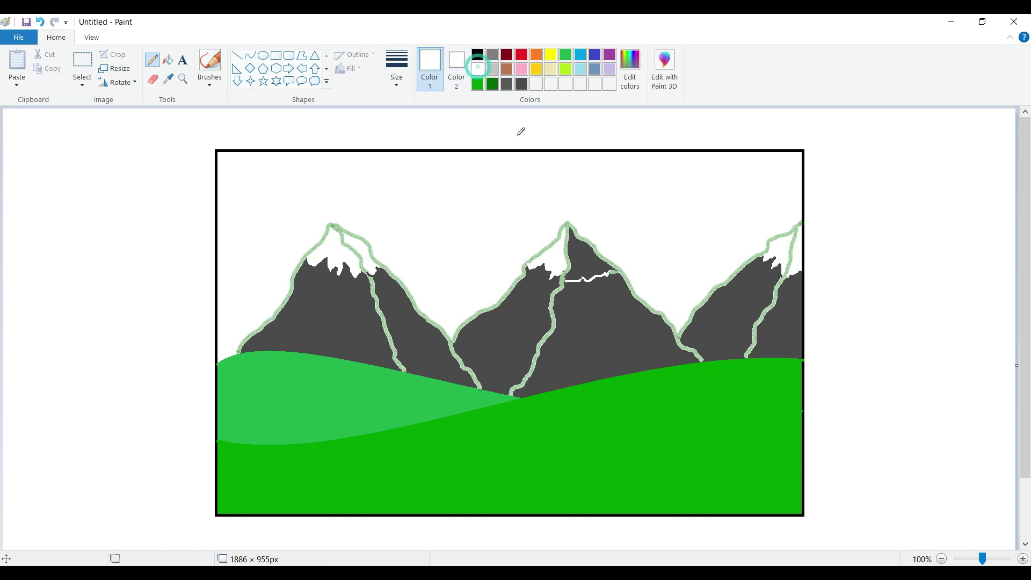
mouse_move(606, 275)
left_mouse_down()
mouse_move(618, 272)
mouse_move(581, 275)
left_mouse_up()
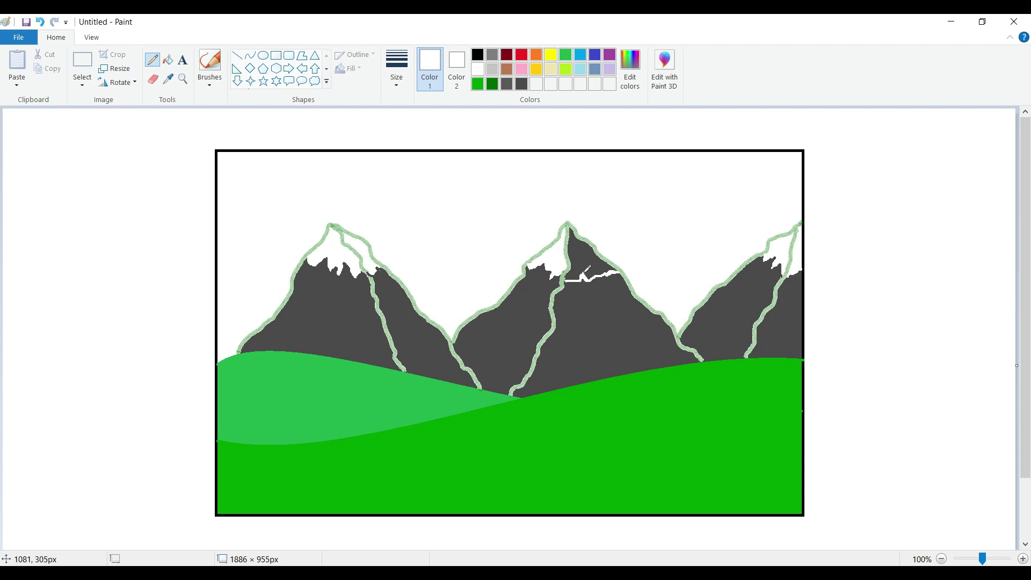
left_click(168, 60)
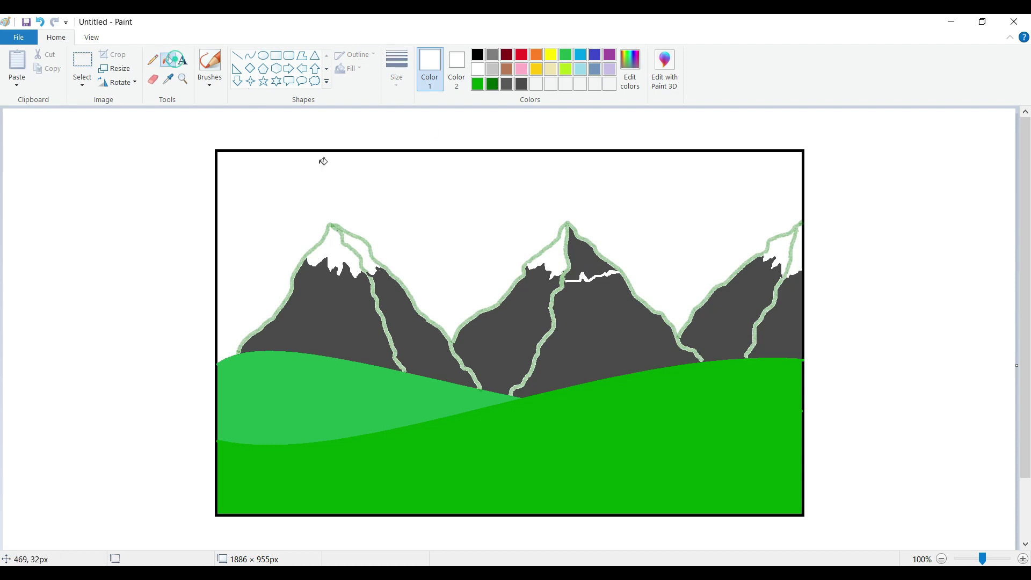
left_click(585, 251)
- Sample the mountains' dark gray and pencil jagged notches into the middle snowcap's right edge, touching up the other two snowcaps
left_click(167, 79)
left_click(610, 336)
left_click(153, 60)
mouse_move(579, 279)
left_mouse_down()
mouse_move(571, 276)
mouse_move(601, 274)
left_mouse_up()
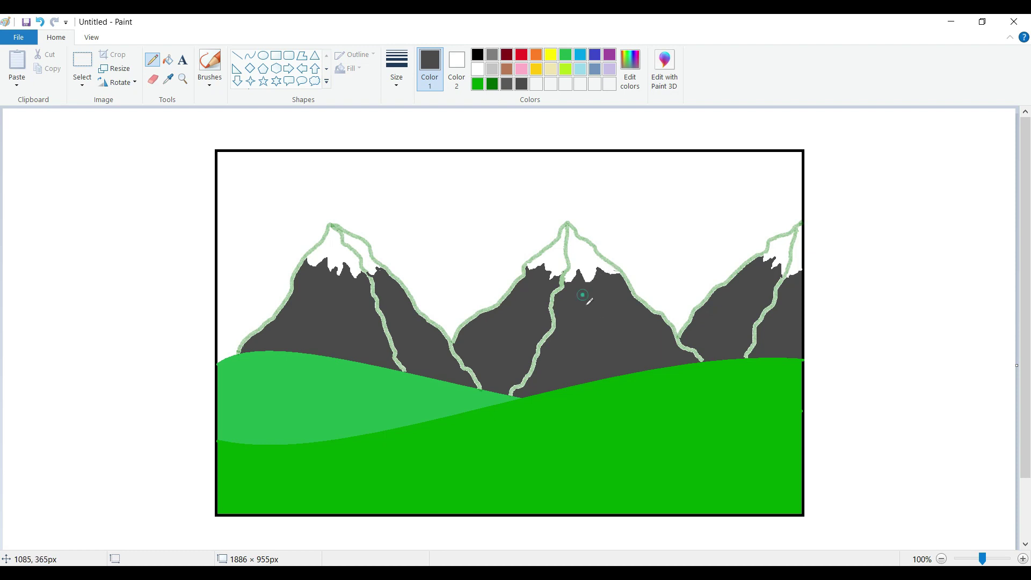
left_click_drag(378, 272, 376, 274)
left_click(787, 278)
- Mix a pale yellow with red 252, green 252 and blue 126 and add it to the custom colors
left_click(553, 56)
left_click(630, 69)
left_click_drag(667, 264, 668, 236)
left_click(540, 212)
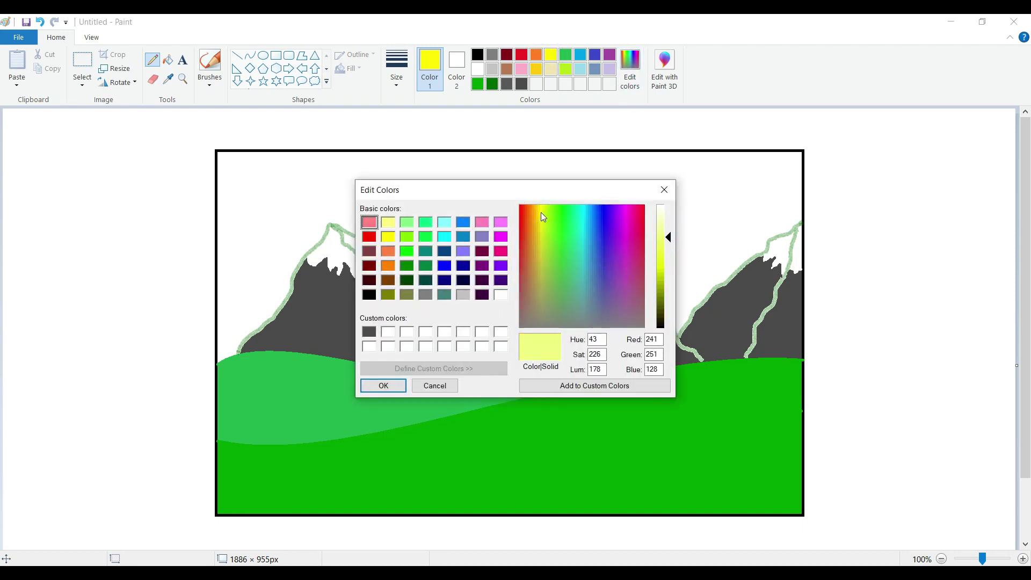
left_click(568, 387)
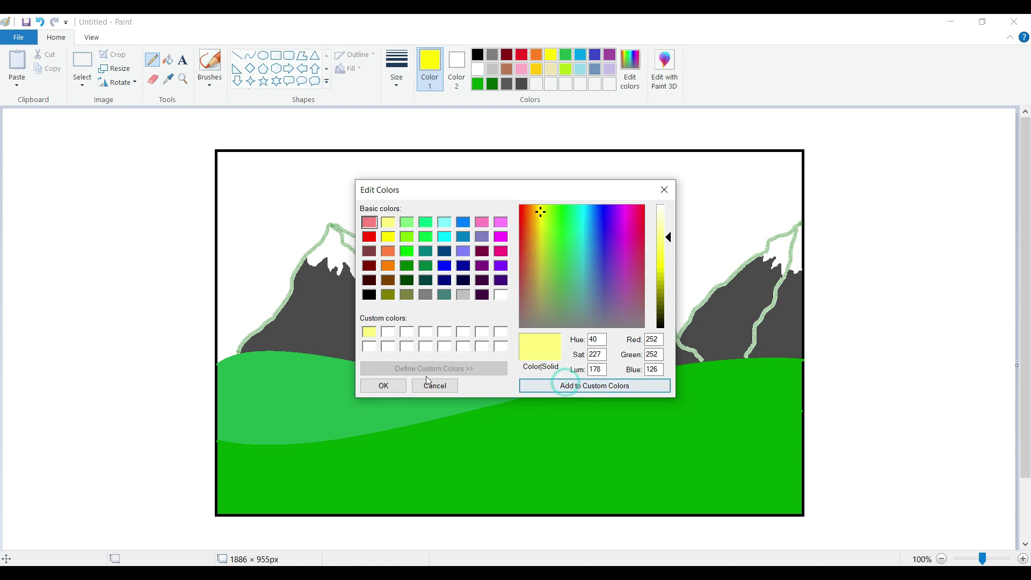
left_click(382, 385)
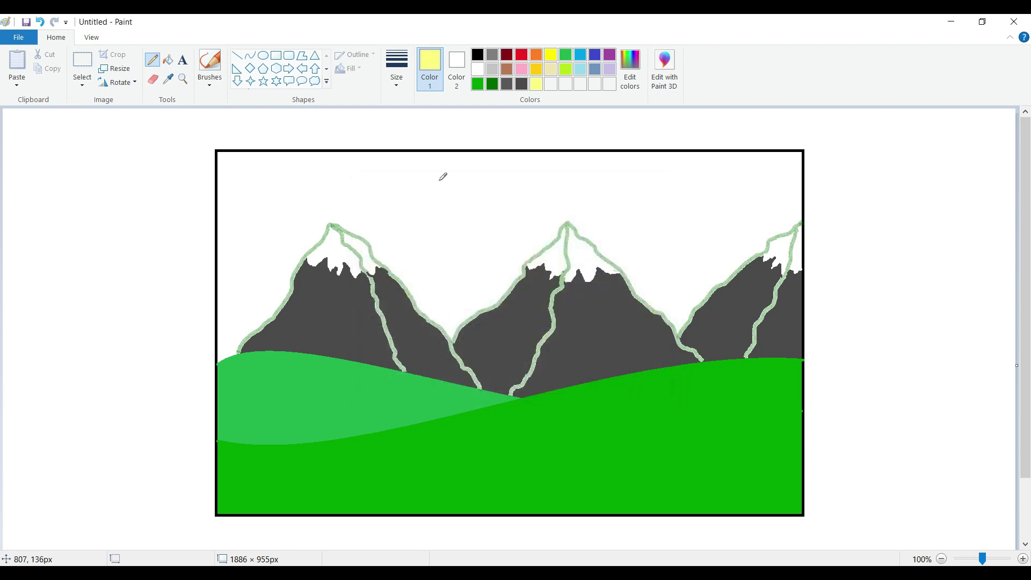
- Draw the path's left edge as a pale yellow S-curve from where the hills meet down to the frame's lower border
left_click(249, 55)
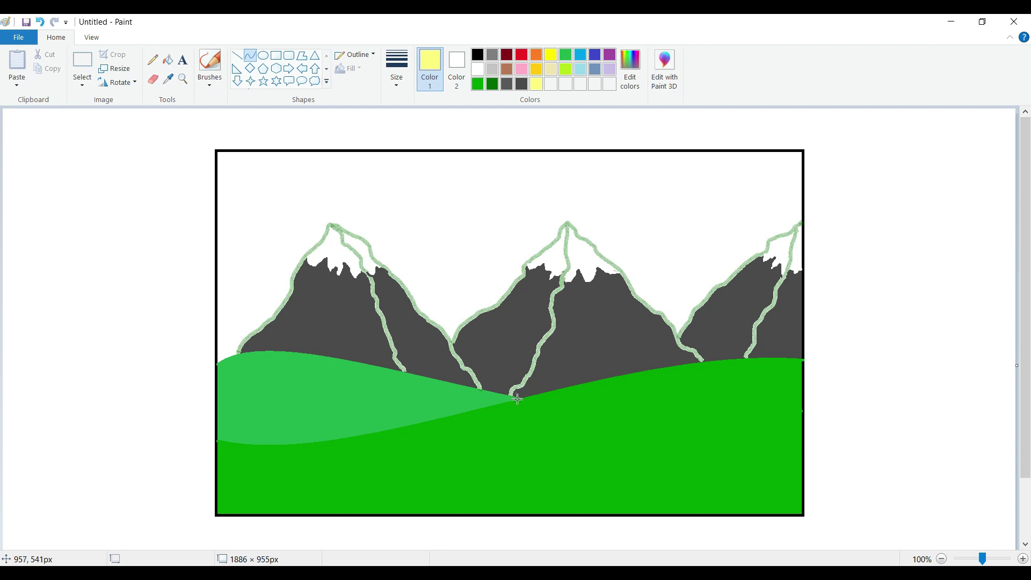
left_click_drag(518, 399, 529, 511)
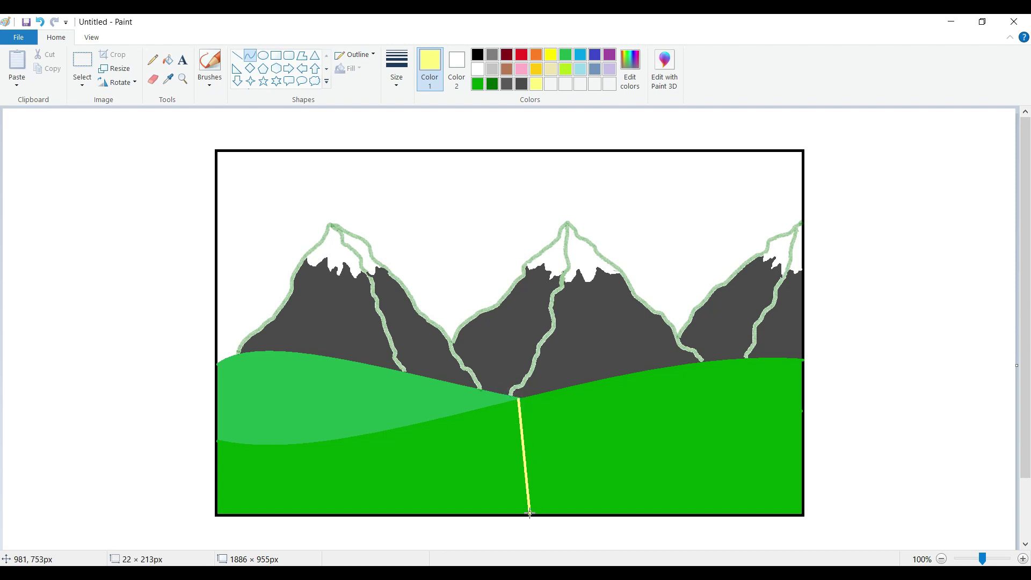
left_click_drag(518, 424, 551, 423)
left_click_drag(544, 461, 489, 466)
left_click(862, 424)
- Draw the path's right edge as a widening pale yellow S-curve about 144 × 223 px down to the frame's lower border
left_click_drag(532, 395, 609, 514)
left_click_drag(542, 411, 558, 483)
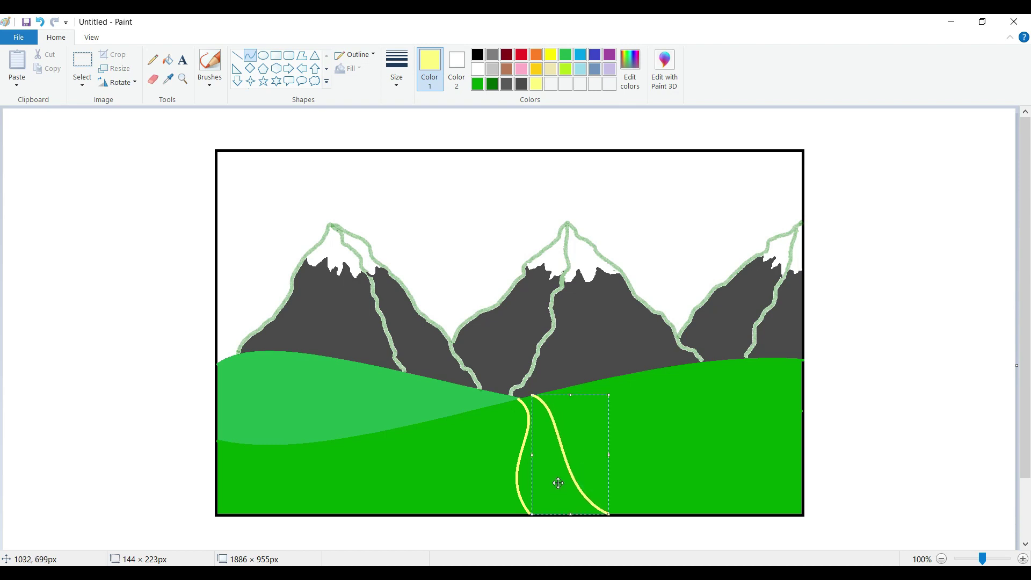
left_click(916, 359)
- Close the gap at the path's upper end and fill the path with pale yellow
mouse_move(517, 399)
left_mouse_down()
mouse_move(542, 397)
mouse_move(521, 398)
left_mouse_up()
left_click(850, 328)
left_click(167, 60)
left_click(542, 447)
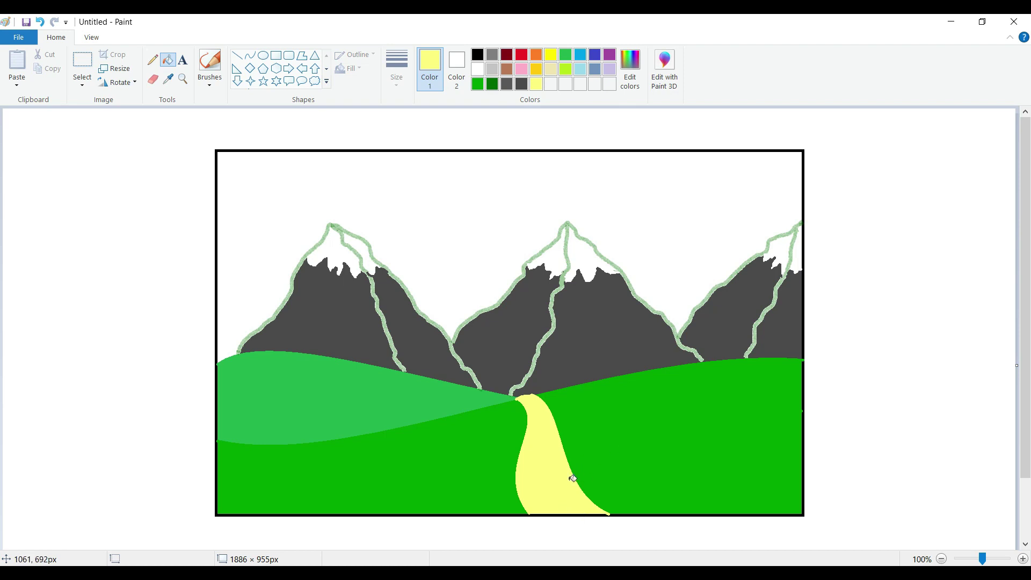
- Mix a bright green by lightening the front hill's custom green and add it to the custom colors
left_click(477, 84)
left_click(630, 69)
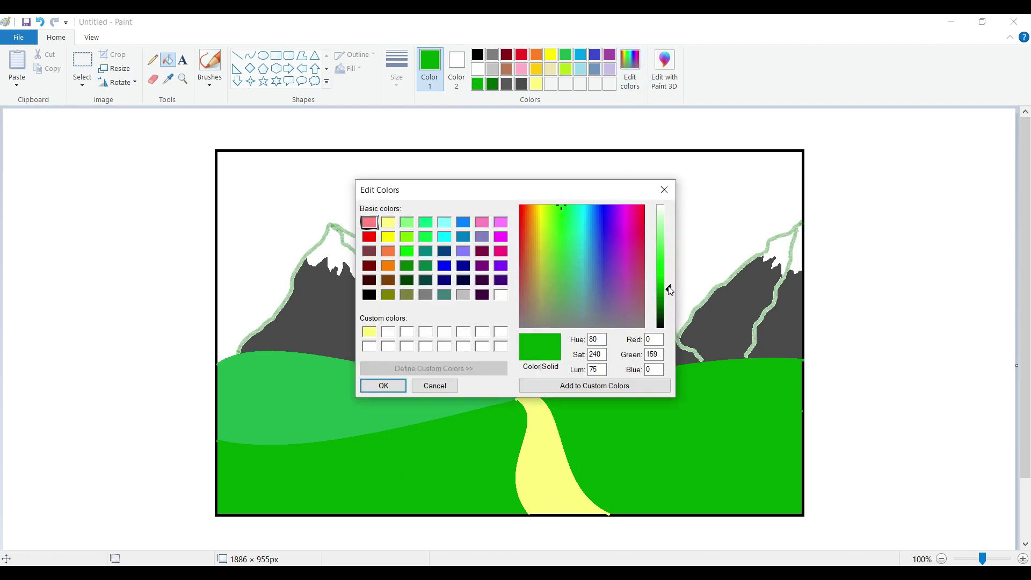
left_click_drag(670, 291, 670, 268)
left_click(570, 386)
left_click(383, 385)
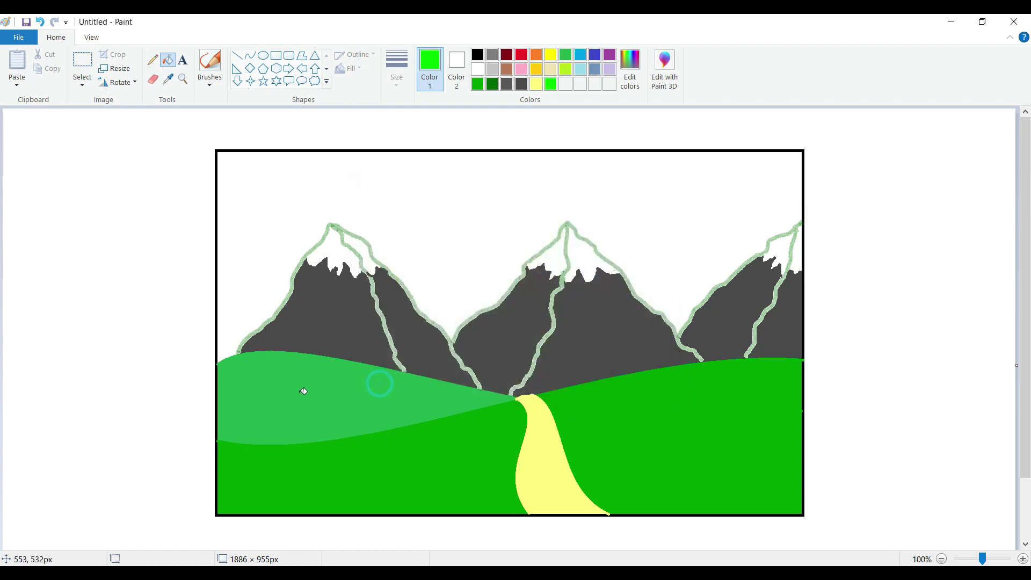
- Draw a bright green S-curve across the left rear hill toward the path and fill the area below it with bright green
left_click(249, 55)
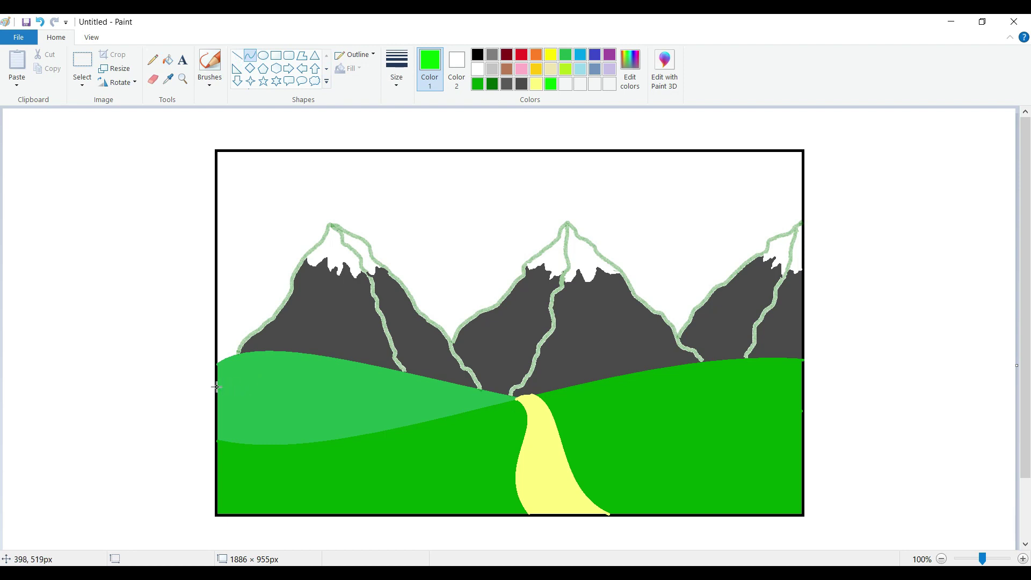
left_click_drag(215, 386, 493, 404)
left_click_drag(271, 392, 322, 424)
left_click(163, 402)
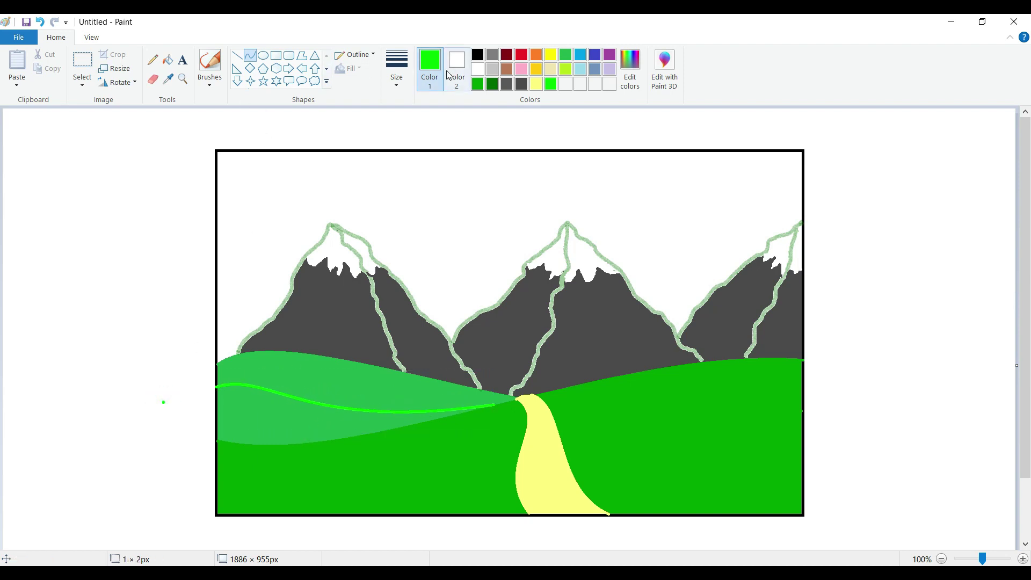
left_click(168, 60)
left_click(281, 411)
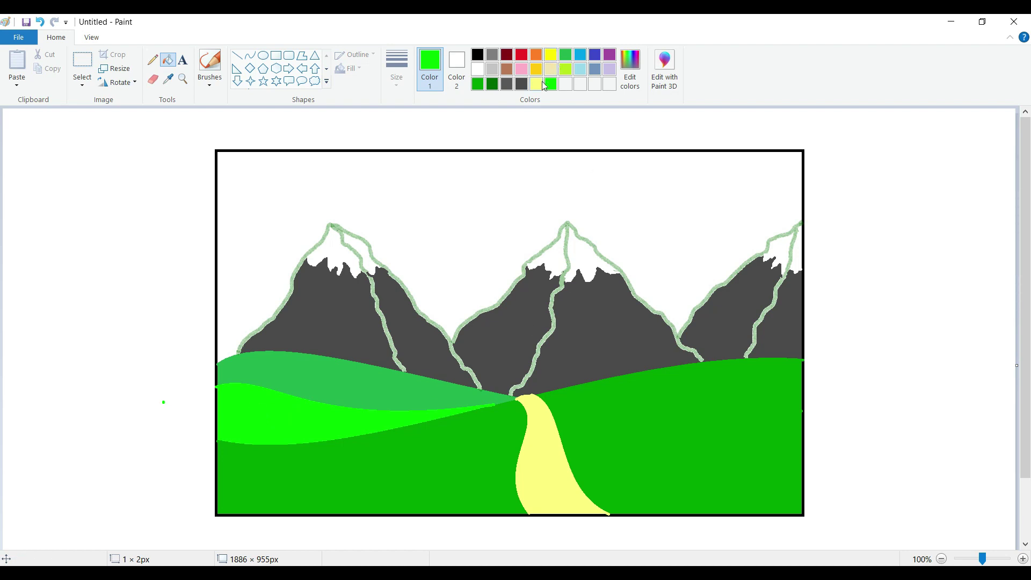
- Draw a yellow circle about 157 × 152 px in the sky between the left and middle peaks and fill it with yellow
left_click(553, 56)
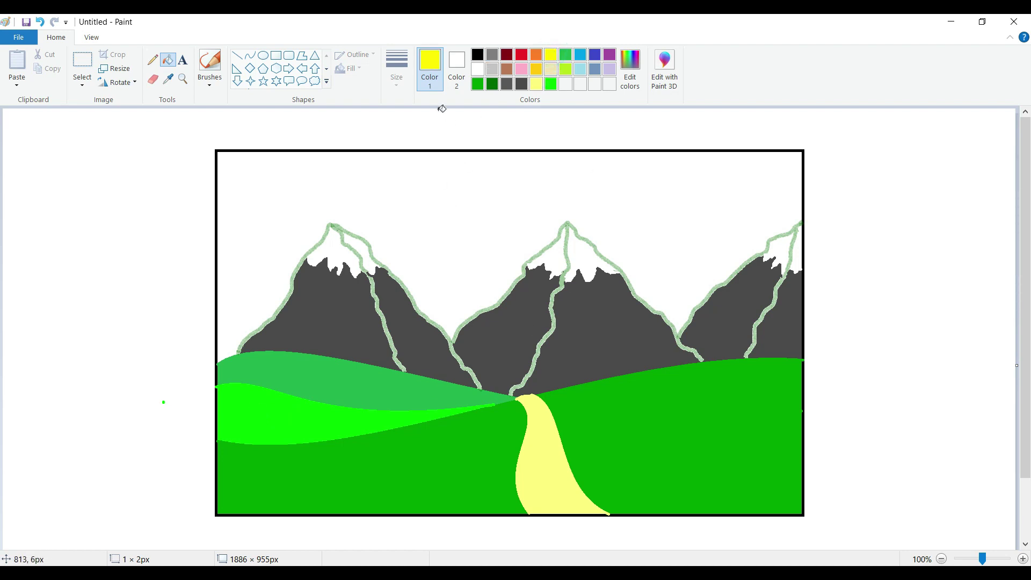
left_click(263, 57)
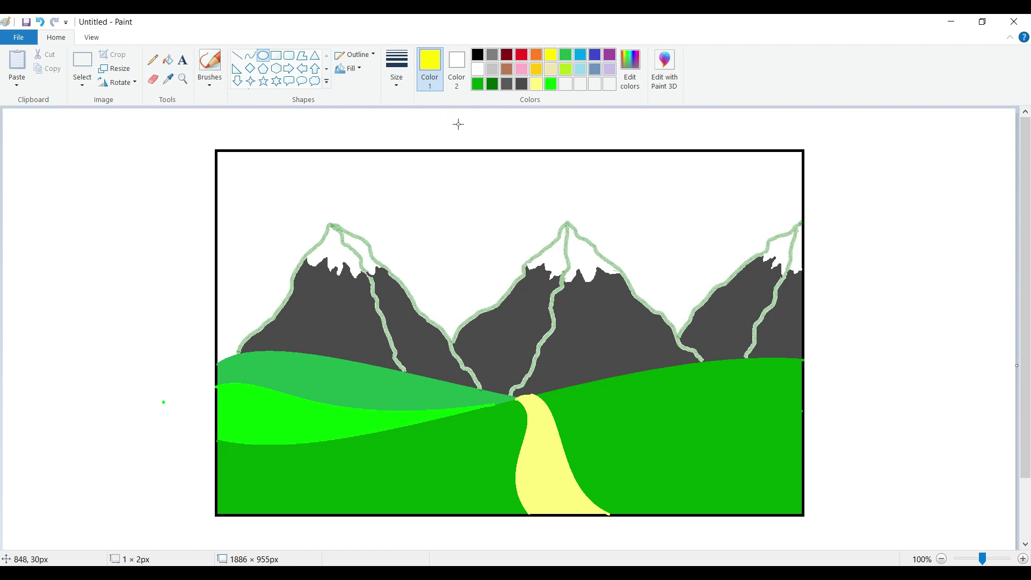
mouse_move(418, 185)
left_mouse_down()
mouse_move(452, 205)
mouse_move(502, 266)
left_mouse_up()
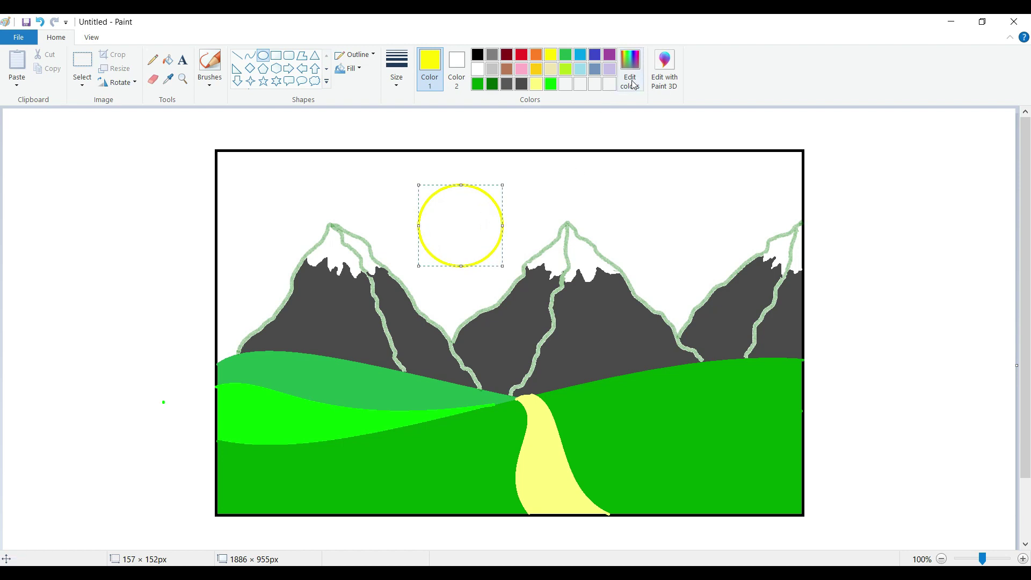
left_click(531, 84)
left_click(550, 53)
left_click(167, 59)
left_click(466, 217)
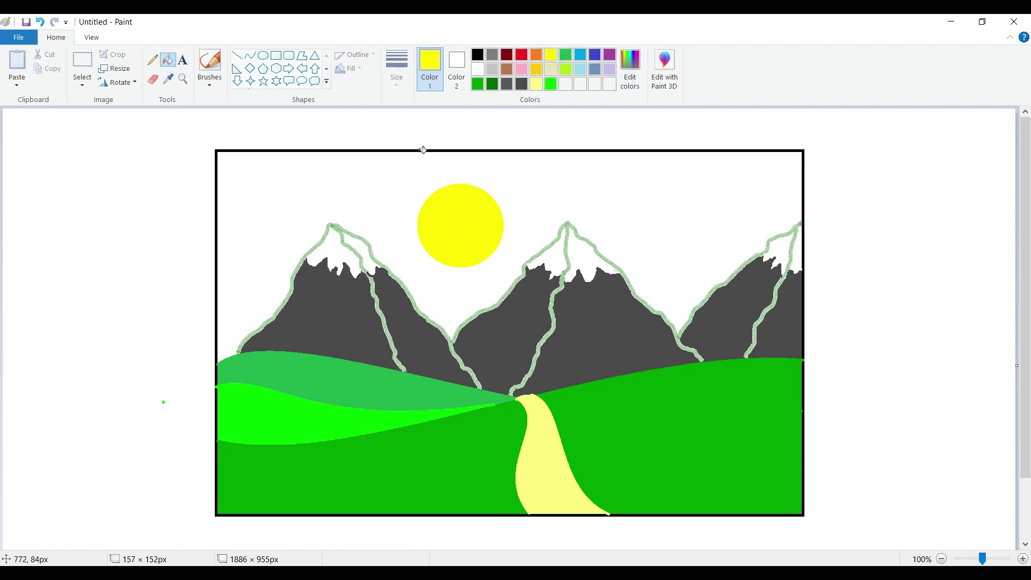
left_click(263, 55)
left_click_drag(421, 181, 495, 254)
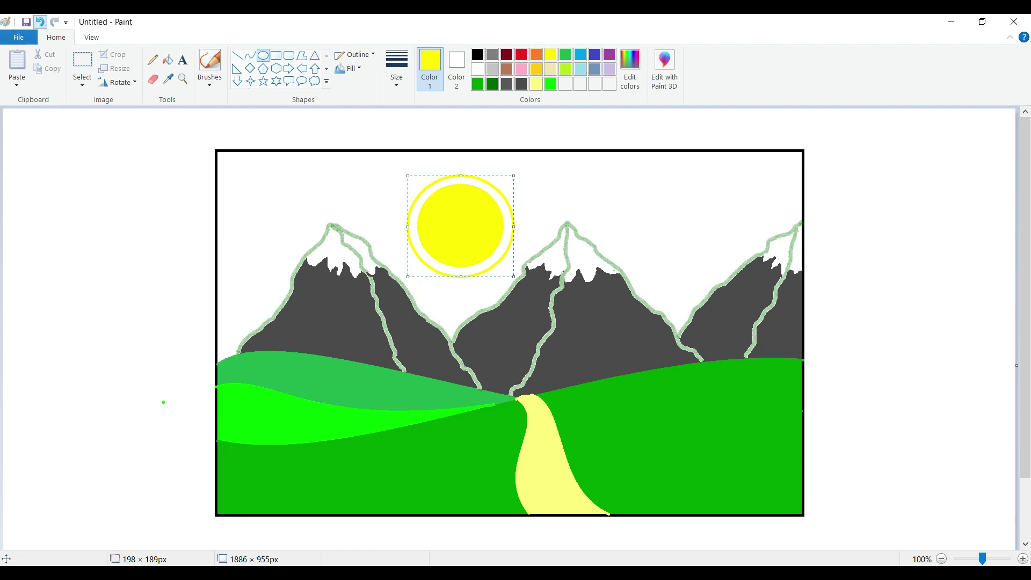
left_click(40, 22)
left_click(41, 22)
left_click(54, 22)
- Fill the sky behind the mountains with light turquoise
left_click(583, 70)
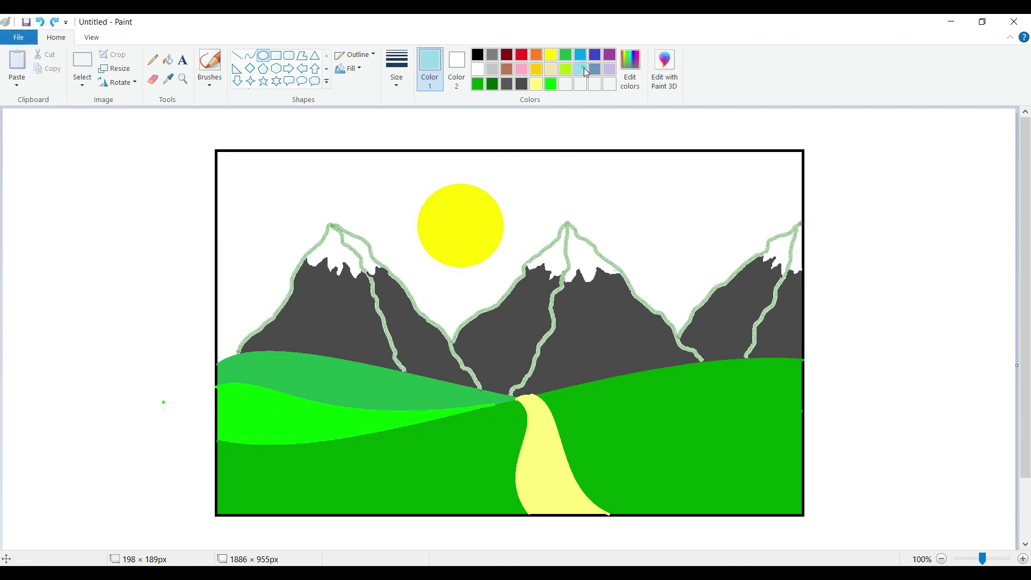
left_click(168, 59)
left_click(356, 191)
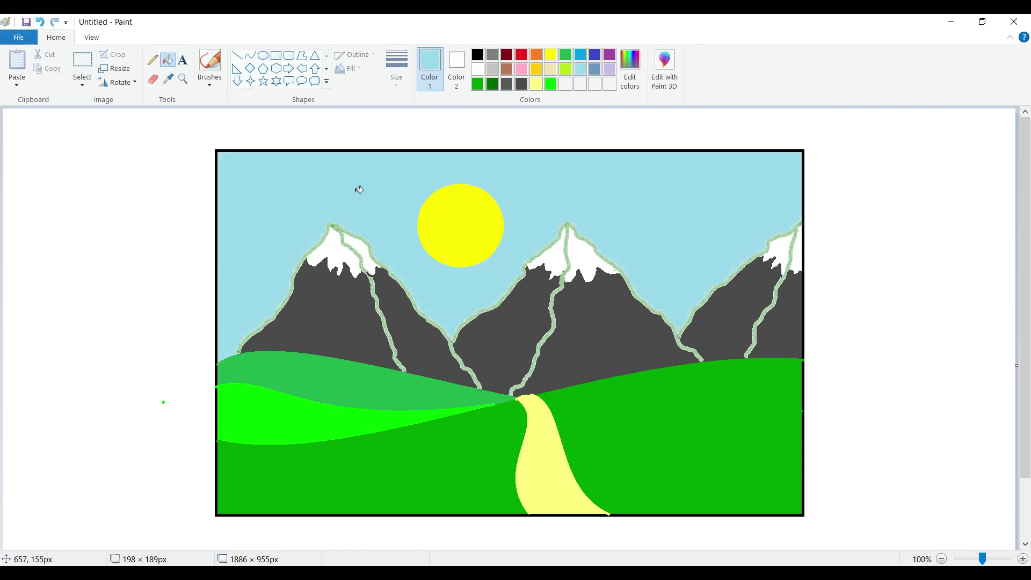
- Mix a paler, more saturated version of the sky's turquoise, add it to the custom colors and refill the sky with it
left_click(630, 69)
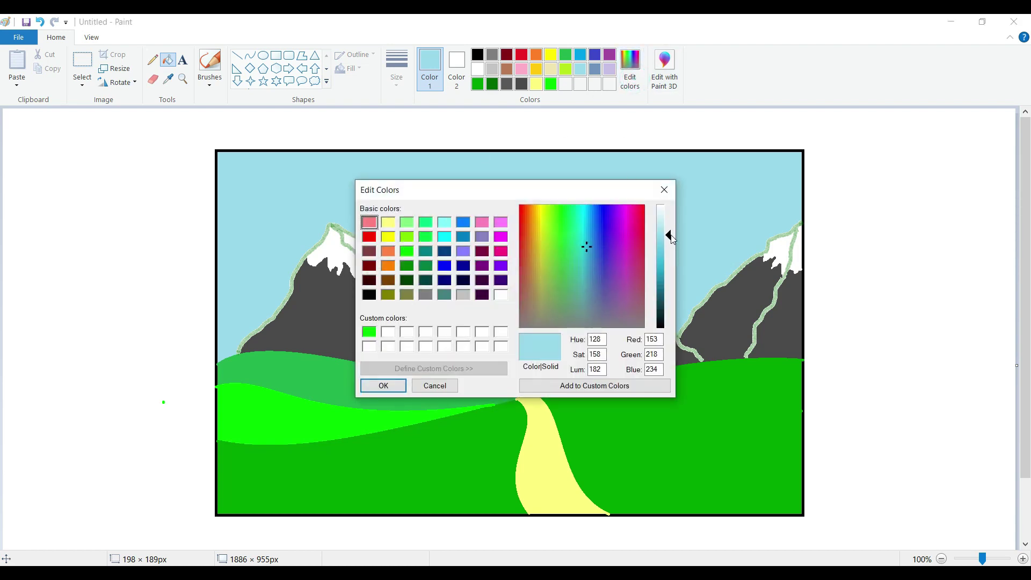
left_click_drag(669, 234, 671, 230)
left_click_drag(583, 244, 583, 229)
left_click(563, 387)
left_click(383, 385)
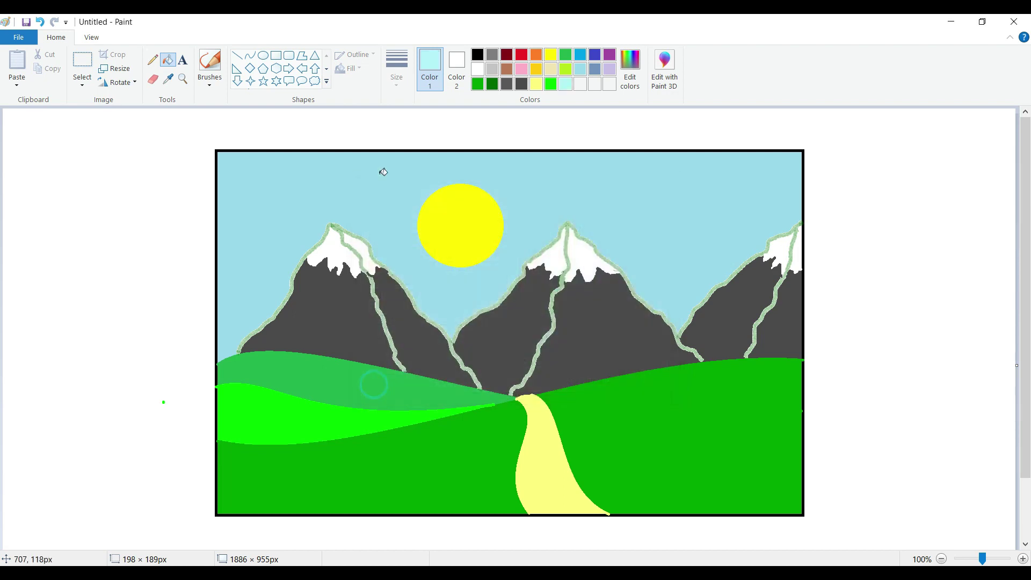
left_click(380, 171)
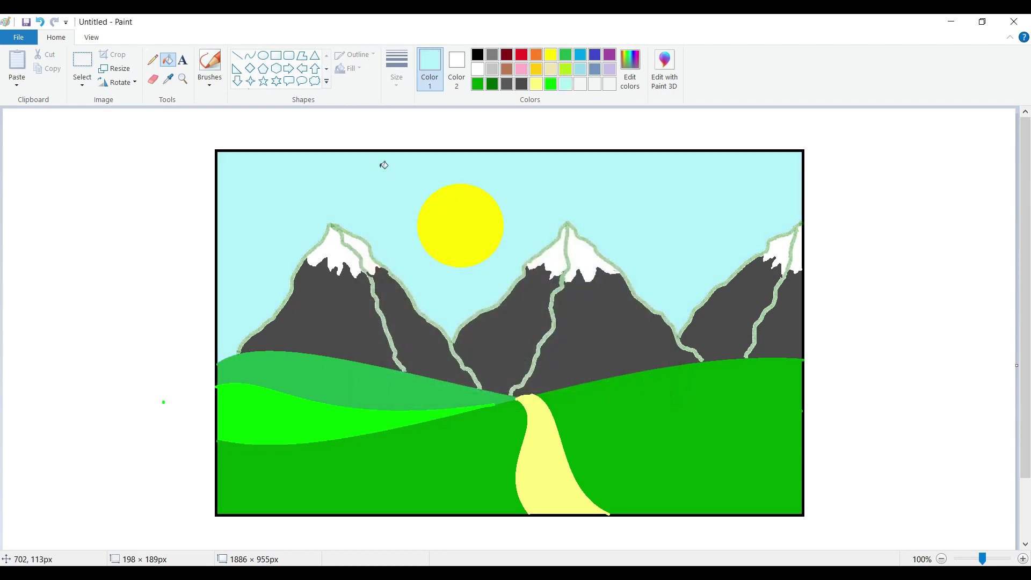
- Draw a pale yellow ring about 213 × 205 px around the sun and fill the gap with pale yellow
left_click(536, 86)
left_click(264, 57)
left_click_drag(414, 177, 460, 281)
left_click_drag(460, 172, 459, 171)
left_click_drag(516, 227, 476, 227)
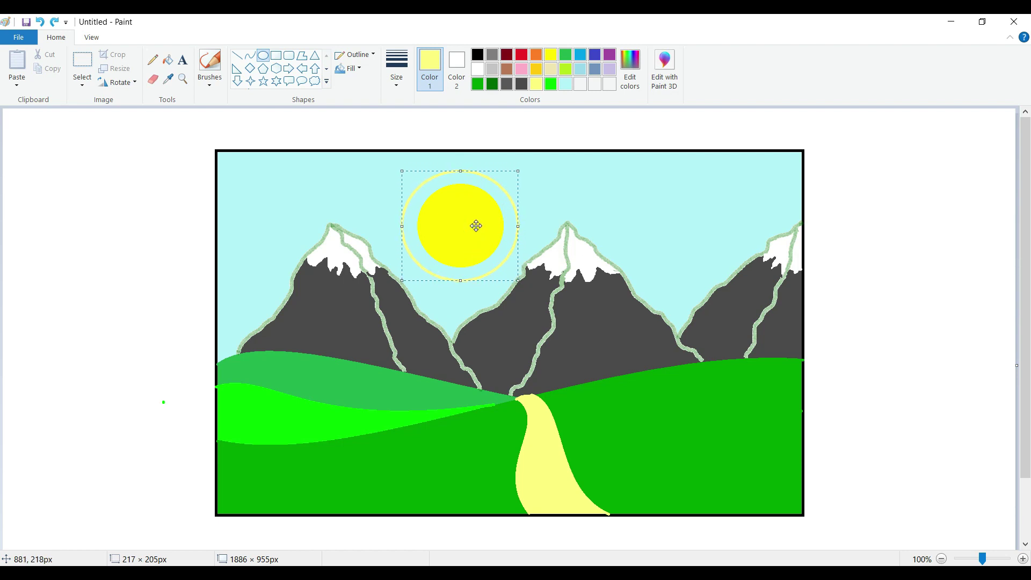
left_click_drag(402, 226, 402, 227)
left_click(168, 60)
left_click(460, 178)
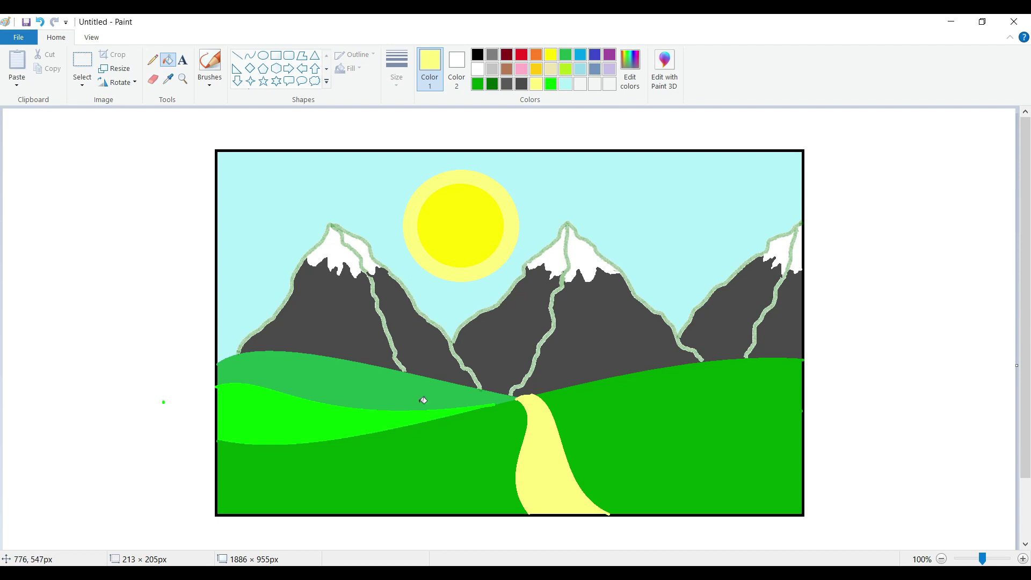
- Draw three small black birds with the Pencil in the sky between the middle and right peaks
left_click(478, 54)
left_click(152, 60)
left_click_drag(649, 198, 661, 202)
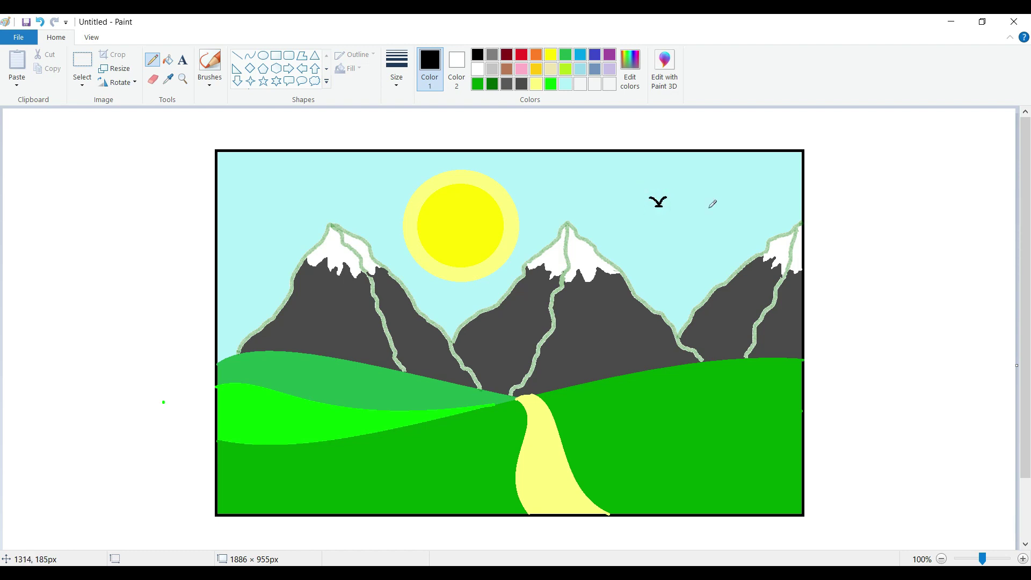
mouse_move(681, 207)
left_mouse_down()
mouse_move(695, 207)
mouse_move(659, 200)
left_mouse_up()
left_click(41, 23)
left_click(42, 23)
left_click_drag(657, 205, 698, 204)
left_click(42, 22)
left_click_drag(660, 203, 719, 209)
left_click(718, 214)
- Mix a dark green with red 0, green 125 and blue 0 and add it to the custom colors
left_click(481, 86)
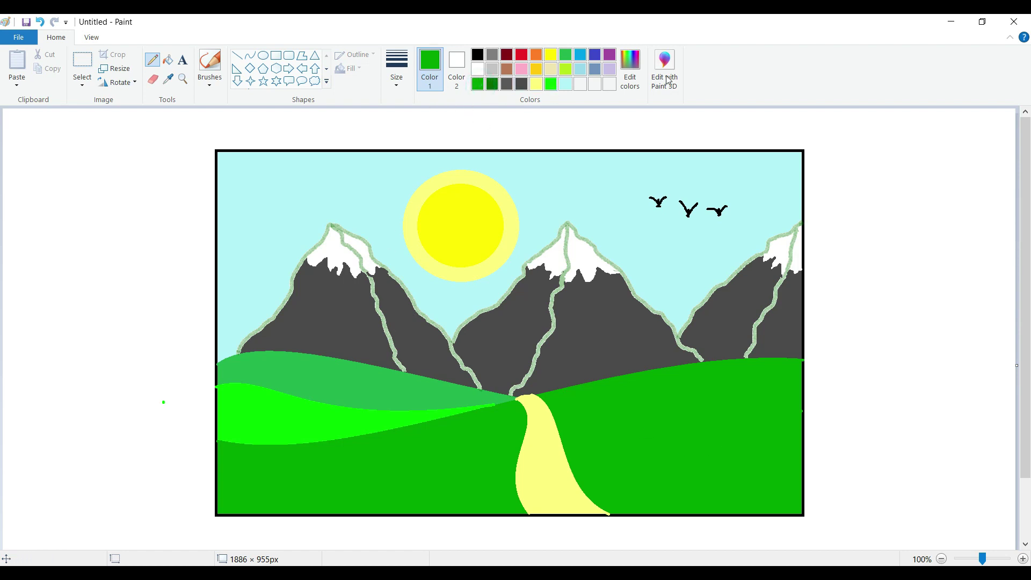
left_click(630, 70)
left_click(404, 256)
left_click_drag(671, 275, 671, 293)
left_click(594, 386)
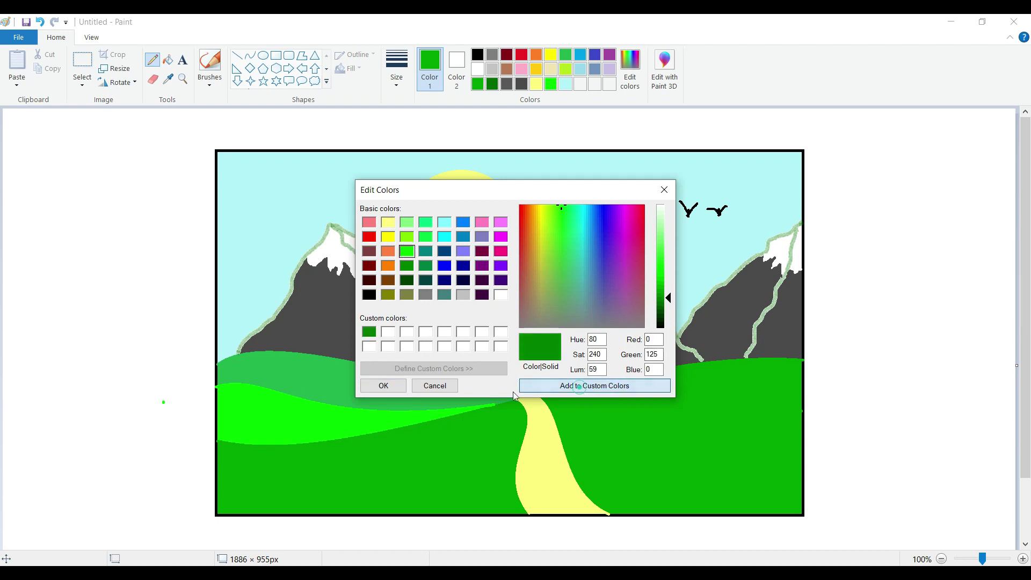
left_click(395, 384)
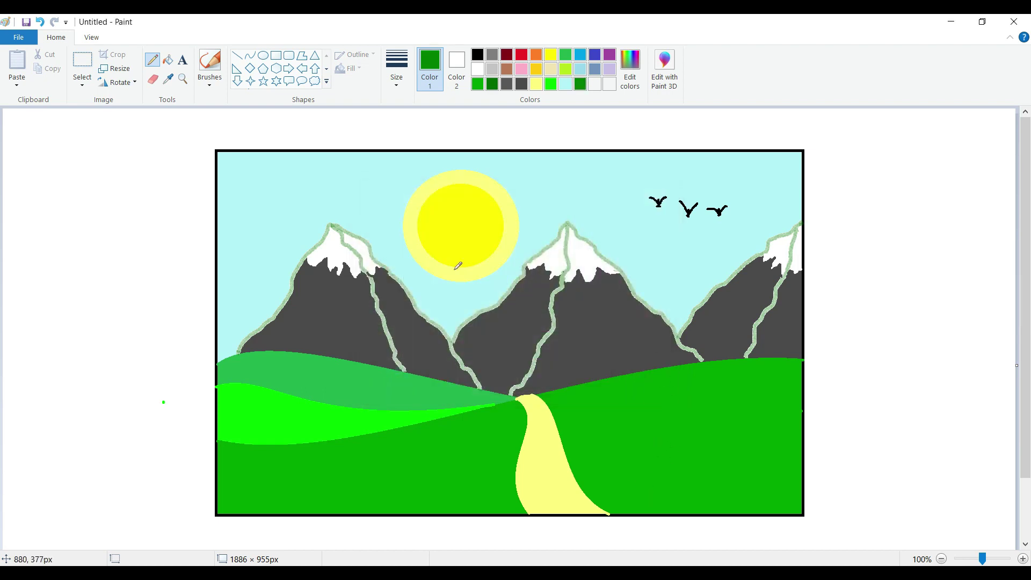
- Draw a leaf's left edge as a dark green curve about 149 px high from the frame's lower border, to the right of the path
left_click(250, 55)
left_click_drag(659, 512, 645, 433)
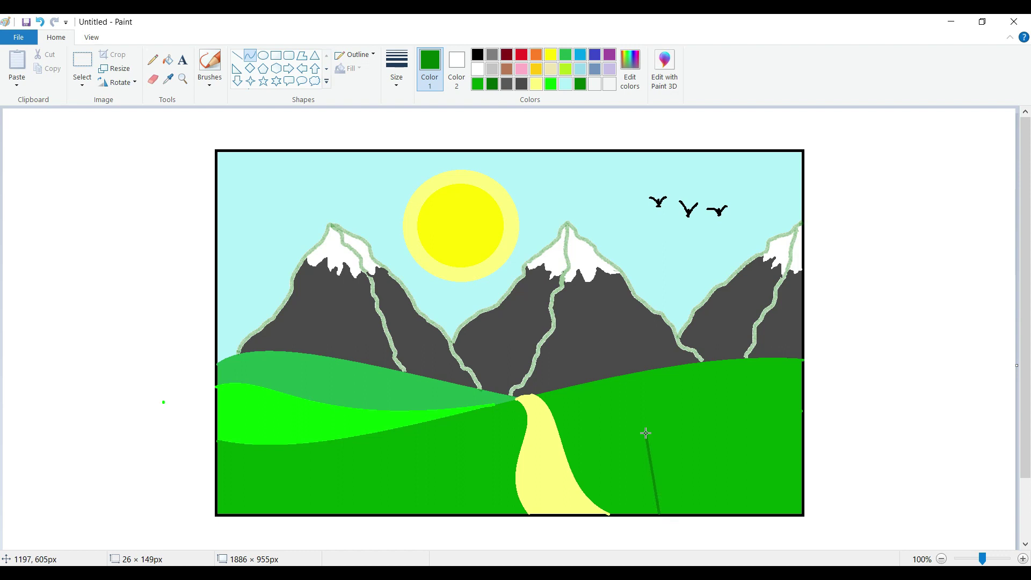
left_click_drag(653, 491, 665, 490)
left_click(660, 447)
left_click(688, 445)
left_click(40, 22)
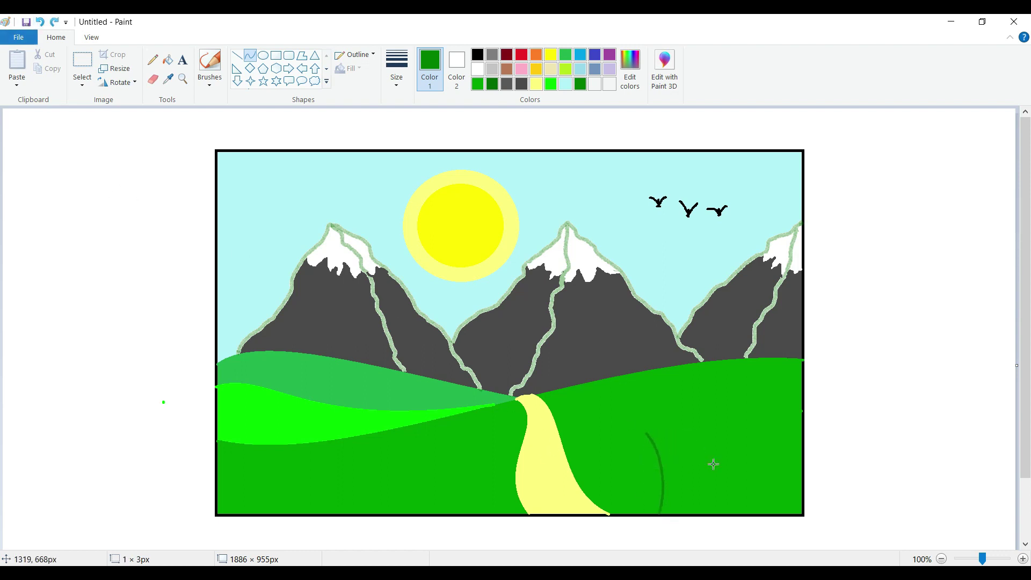
- Complete the left leaf's outline with a second curve and outline a middle leaf beside it in dark green
mouse_move(647, 435)
left_mouse_down()
mouse_move(690, 503)
mouse_move(679, 513)
left_mouse_up()
mouse_move(661, 474)
left_mouse_down()
mouse_move(676, 461)
mouse_move(674, 437)
mouse_move(676, 477)
mouse_move(675, 442)
mouse_move(694, 513)
left_mouse_up()
left_click(681, 487)
left_click(711, 498)
left_click(677, 459)
left_click(711, 449)
- Outline a right leaf about 50 × 168 px with two dark green curves bending away from the middle leaf
mouse_move(680, 452)
left_mouse_down()
mouse_move(697, 446)
mouse_move(699, 478)
mouse_move(721, 427)
mouse_move(697, 443)
mouse_move(708, 428)
mouse_move(700, 510)
left_mouse_up()
left_click(718, 478)
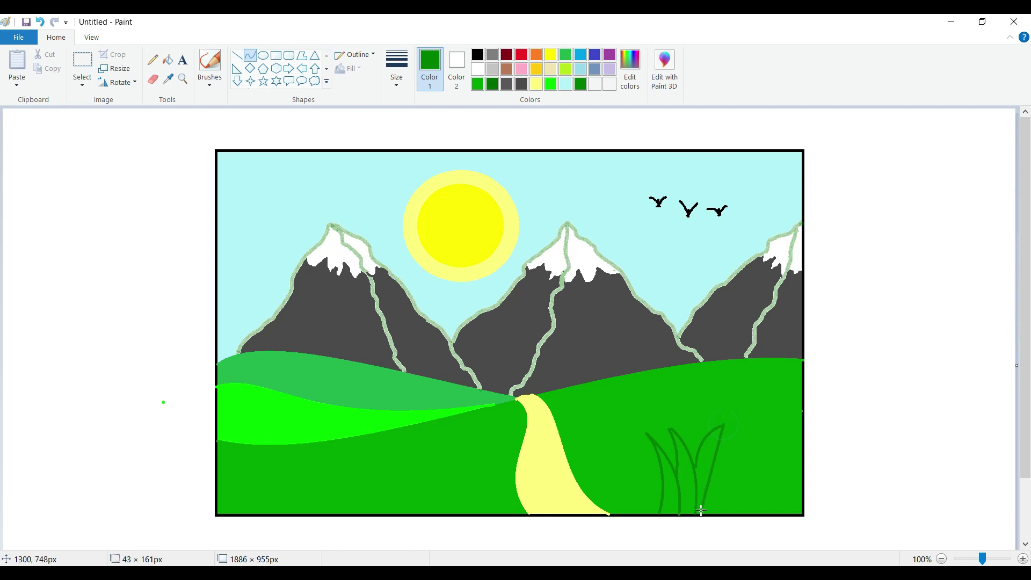
left_click_drag(715, 451, 708, 448)
left_click(699, 485)
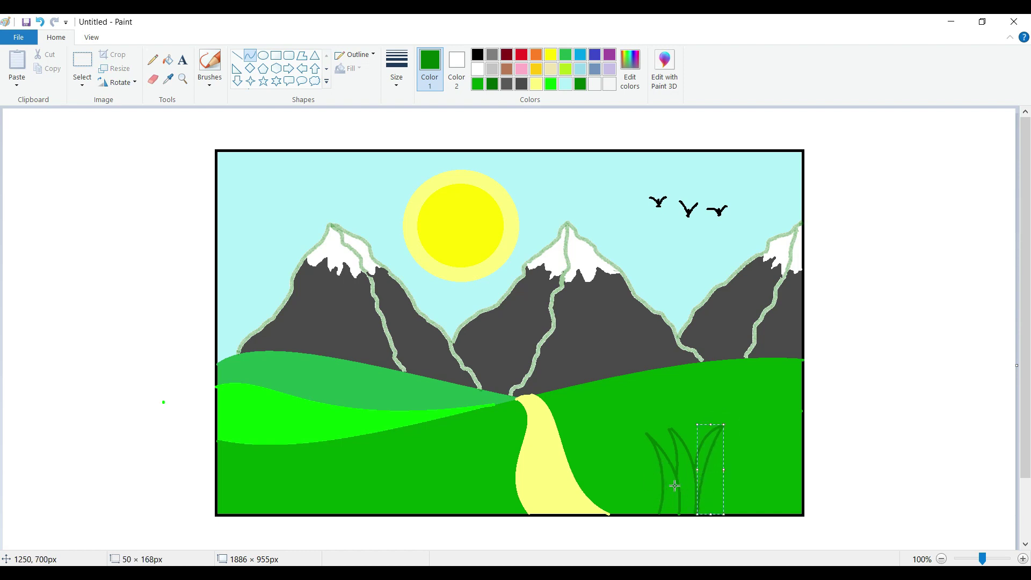
left_click(744, 468)
- Fill the three outlined leaves with dark green
left_click(168, 59)
left_click(678, 472)
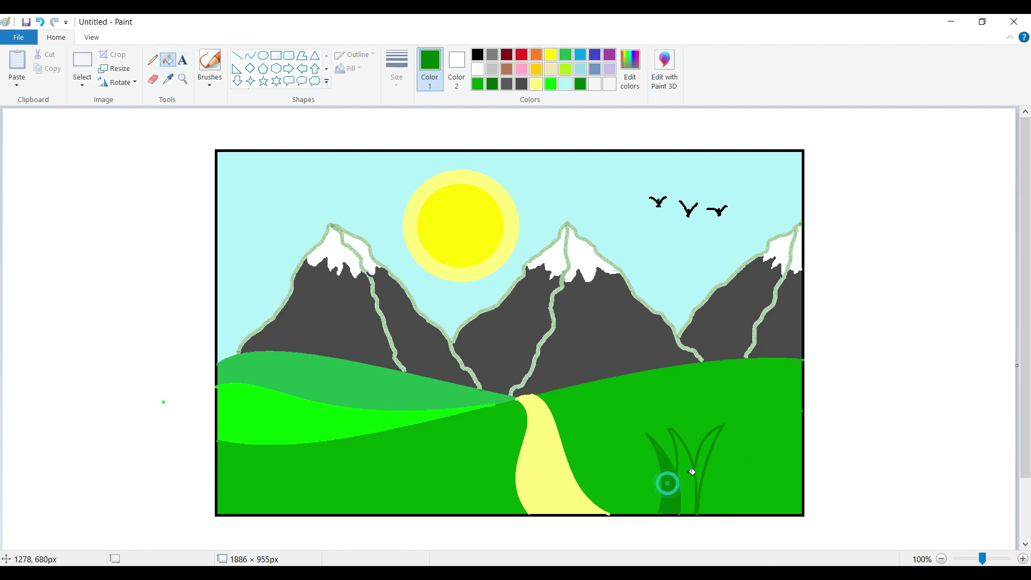
left_click(665, 478)
left_click(707, 456)
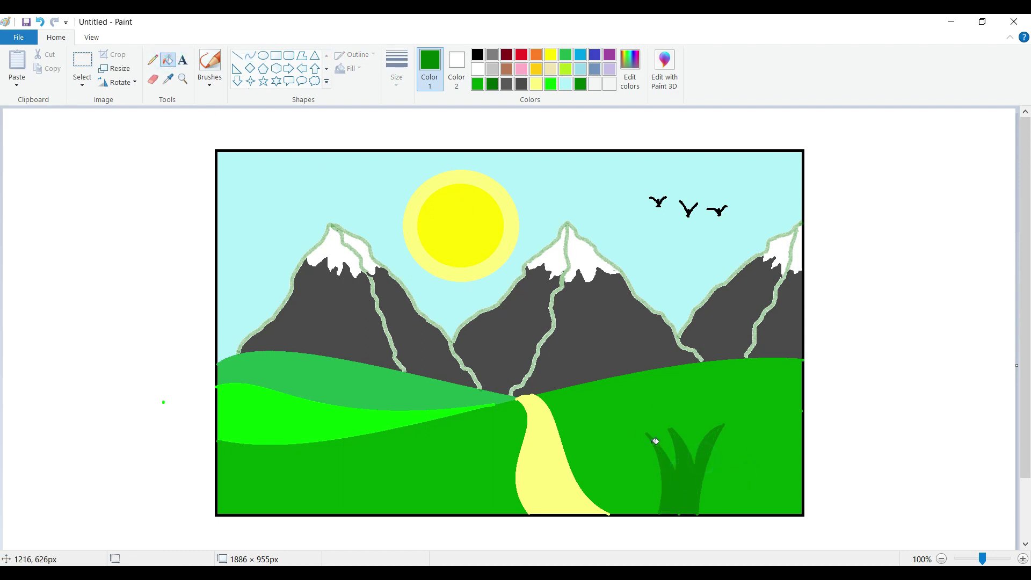
- Draw two curved dark green stems, about 64 × 146 px and 25 × 150 px, rising from between the leaves
left_click(250, 56)
left_click_drag(643, 393, 677, 470)
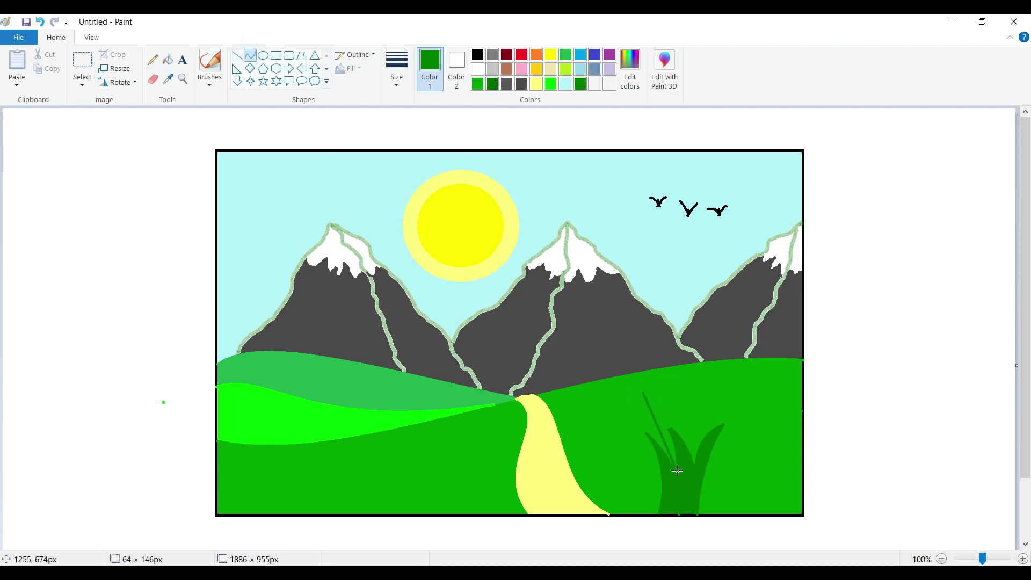
left_click(655, 403)
left_click(666, 443)
left_click_drag(692, 384, 700, 428)
left_click(704, 438)
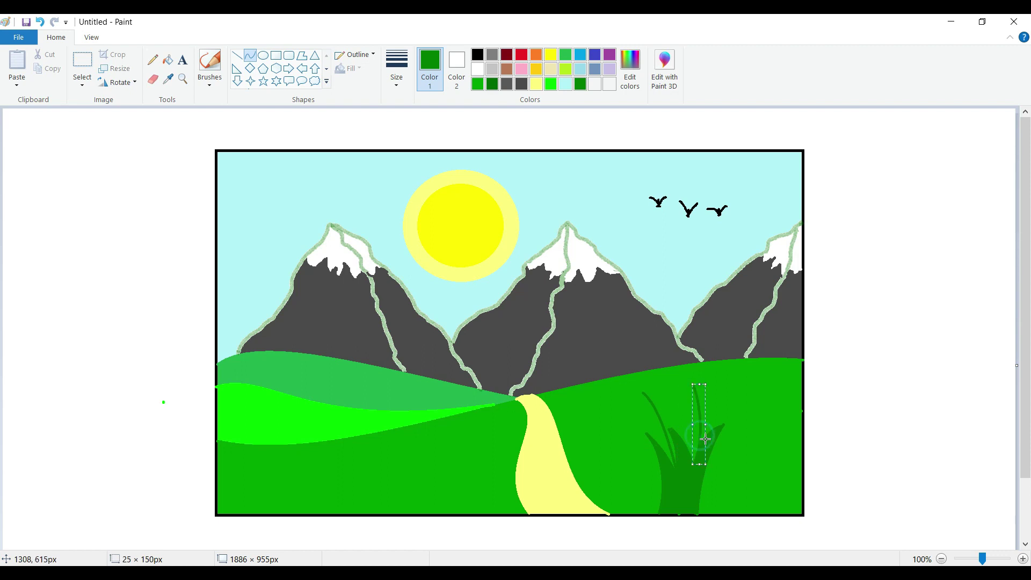
left_click(776, 380)
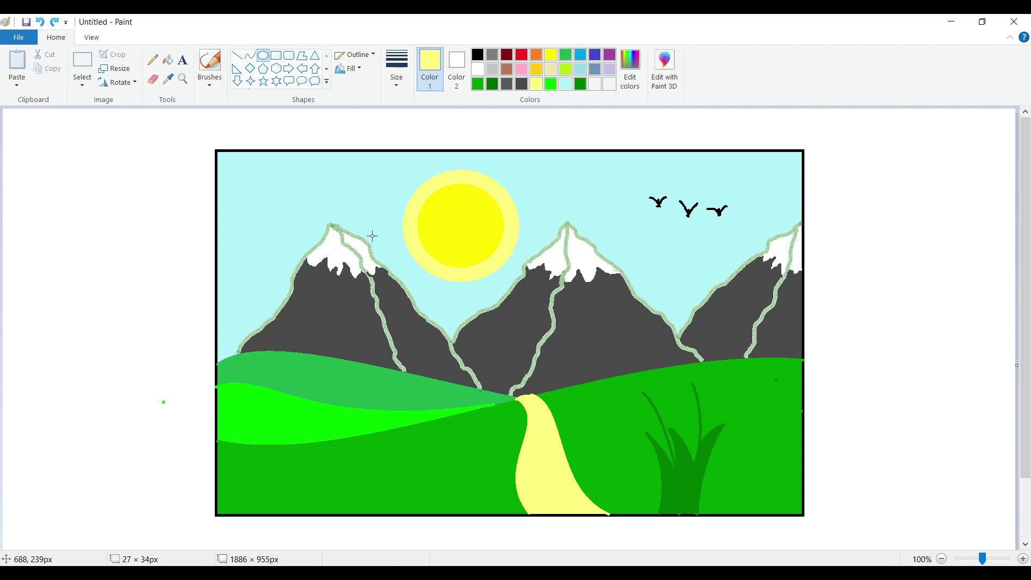
- Outline a tulip blossom with a notched top in pale yellow curves at the left stem's tip
left_click(249, 56)
mouse_move(633, 387)
left_mouse_down()
mouse_move(649, 403)
mouse_move(637, 396)
mouse_move(643, 404)
mouse_move(656, 375)
mouse_move(629, 404)
mouse_move(654, 404)
mouse_move(659, 380)
mouse_move(650, 390)
mouse_move(646, 378)
mouse_move(647, 390)
left_mouse_up()
left_click(677, 402)
left_click(660, 403)
left_click(680, 389)
left_click(643, 387)
left_click(645, 392)
left_click(40, 21)
left_click(650, 388)
left_click(673, 389)
- Outline a second pale yellow tulip blossom at the right stem's tip
mouse_move(680, 377)
left_mouse_down()
mouse_move(699, 391)
mouse_move(683, 383)
mouse_move(691, 370)
mouse_move(697, 390)
mouse_move(684, 376)
left_mouse_up()
left_click(714, 385)
left_click(731, 382)
left_click(747, 379)
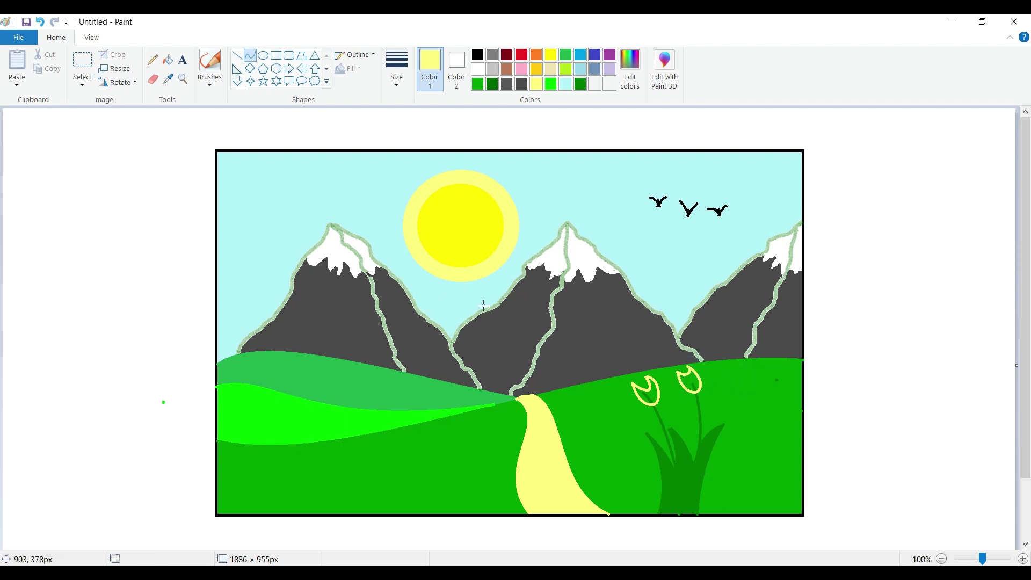
- Fill both tulip blossoms with pale yellow
left_click(167, 60)
left_click(645, 395)
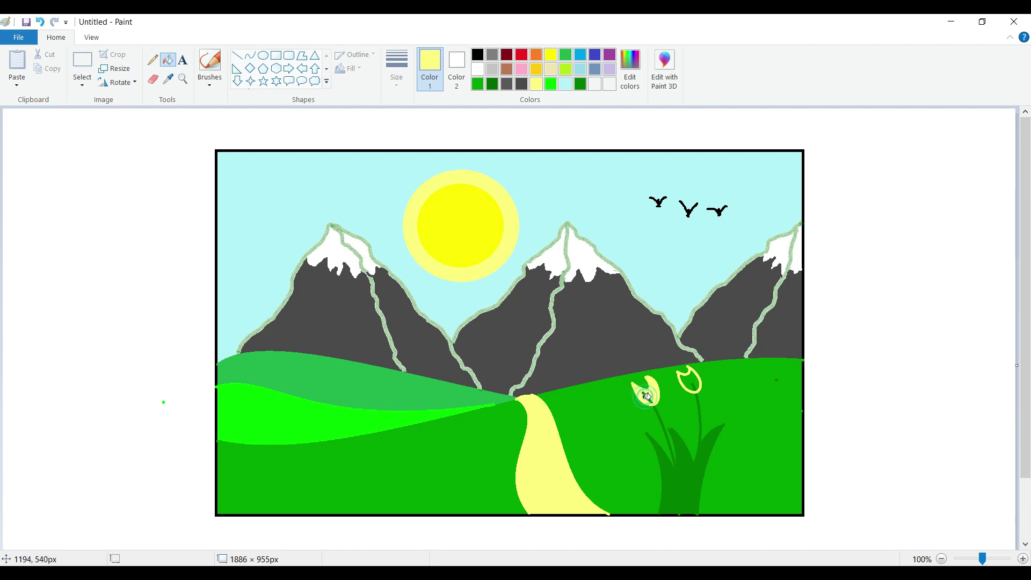
left_click(693, 383)
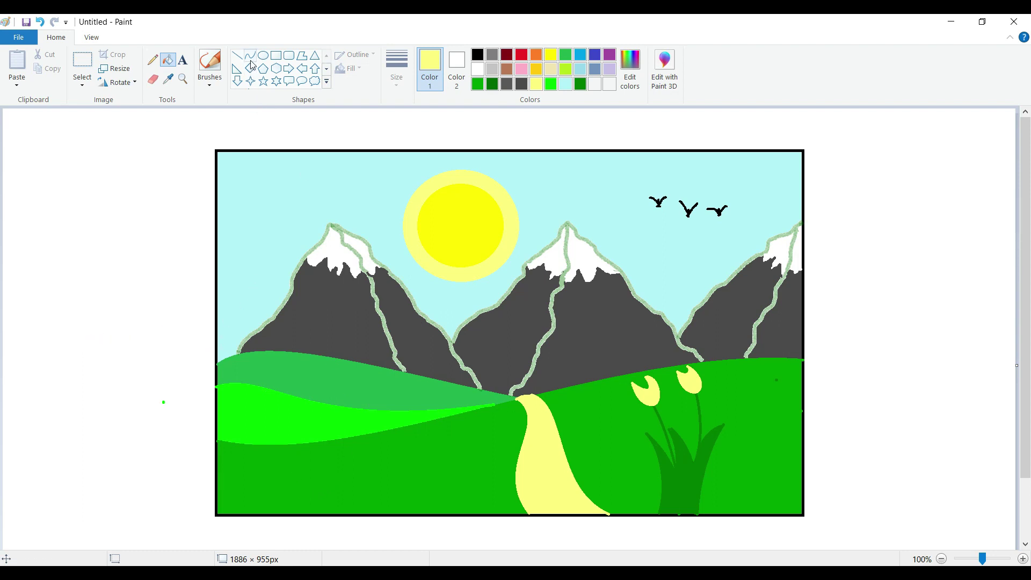
- Outline a small grass tuft with the Pencil in the front hill's lower left corner, using dark green sampled from the tulip leaves
left_click(150, 62)
left_click(396, 85)
left_click(396, 86)
left_click(478, 83)
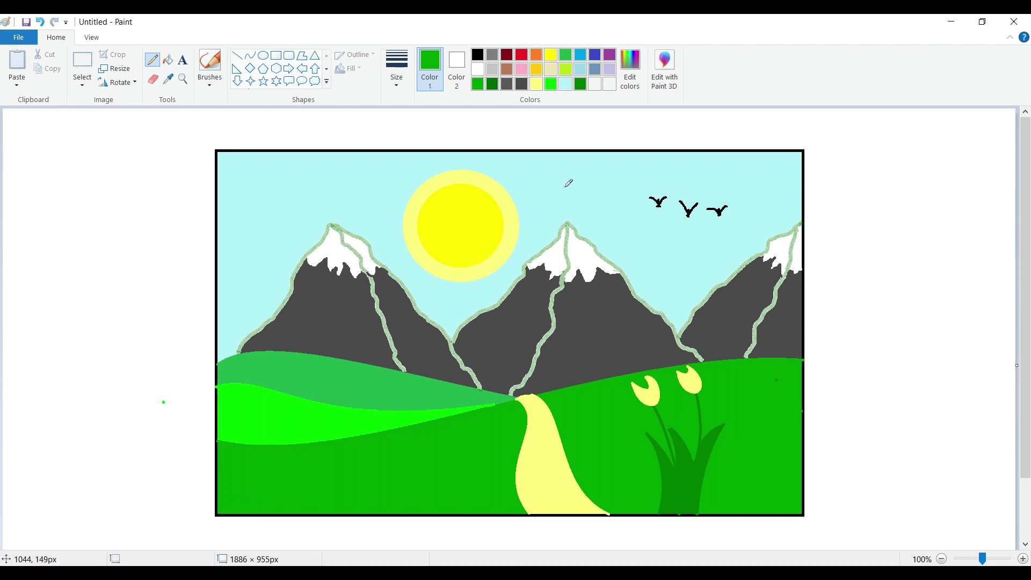
left_click(168, 79)
left_click(678, 468)
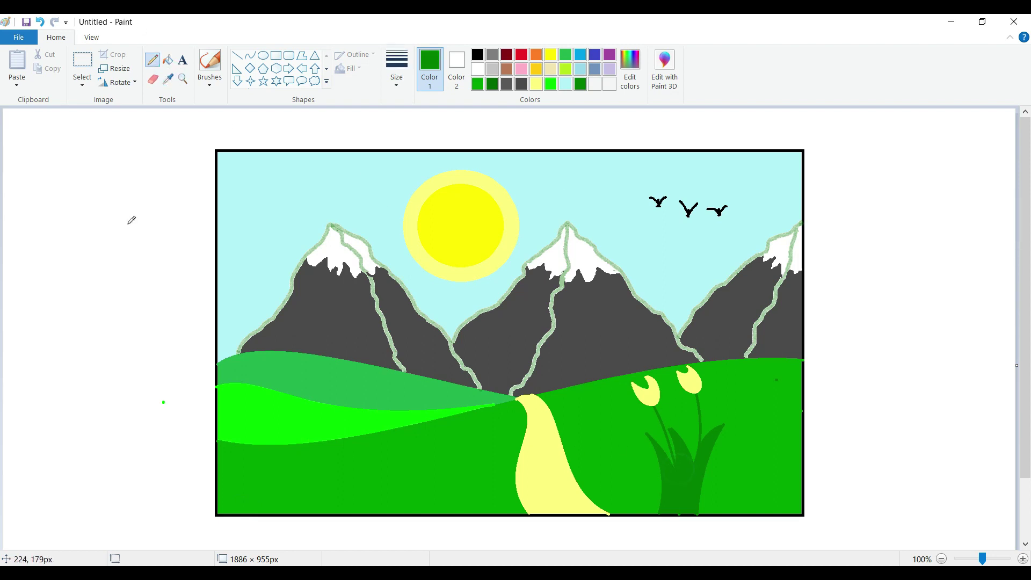
mouse_move(250, 506)
left_mouse_down()
mouse_move(240, 475)
mouse_move(260, 496)
left_mouse_up()
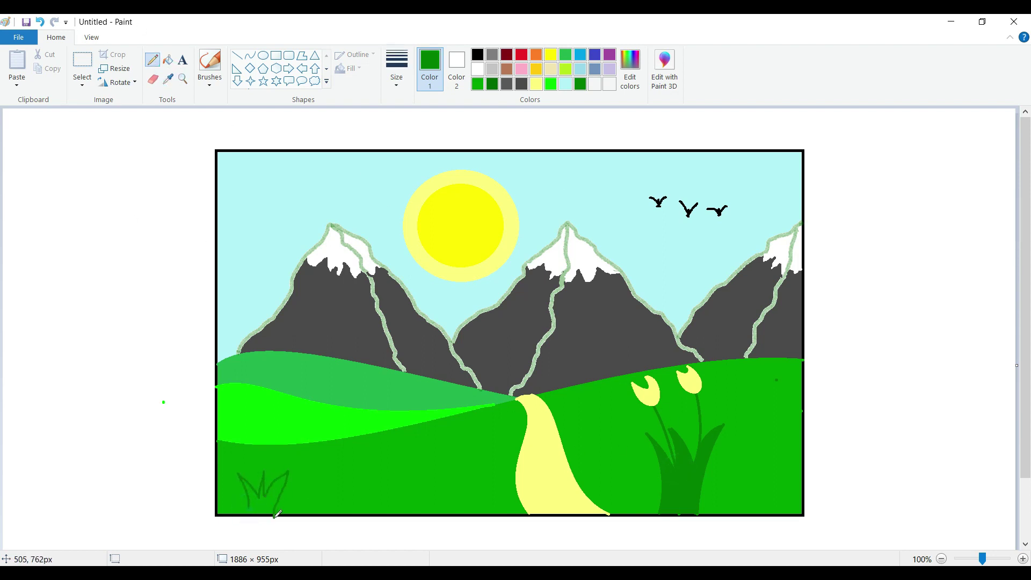
key("ctrl+z")
mouse_move(256, 510)
left_mouse_down()
mouse_move(244, 479)
mouse_move(263, 493)
mouse_move(286, 467)
left_mouse_up()
- Outline two more dark green grass tufts along the frame's lower border between the first tuft and the path
mouse_move(325, 504)
left_mouse_down()
mouse_move(301, 456)
mouse_move(338, 486)
left_mouse_up()
left_click(39, 21)
mouse_move(316, 496)
left_mouse_down()
mouse_move(307, 464)
mouse_move(328, 499)
mouse_move(327, 458)
mouse_move(340, 497)
mouse_move(345, 468)
mouse_move(349, 514)
mouse_move(415, 466)
mouse_move(406, 485)
mouse_move(382, 475)
mouse_move(398, 489)
mouse_move(395, 469)
left_mouse_up()
left_click(40, 22)
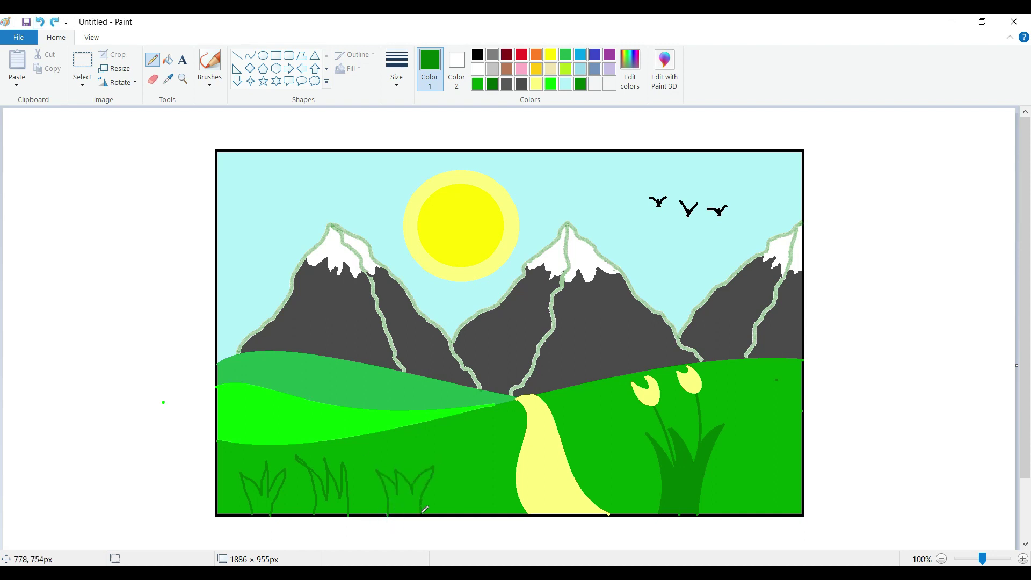
- Fill the three grass tufts with dark green
left_click(167, 60)
left_click(260, 503)
left_click(331, 504)
left_click(413, 505)
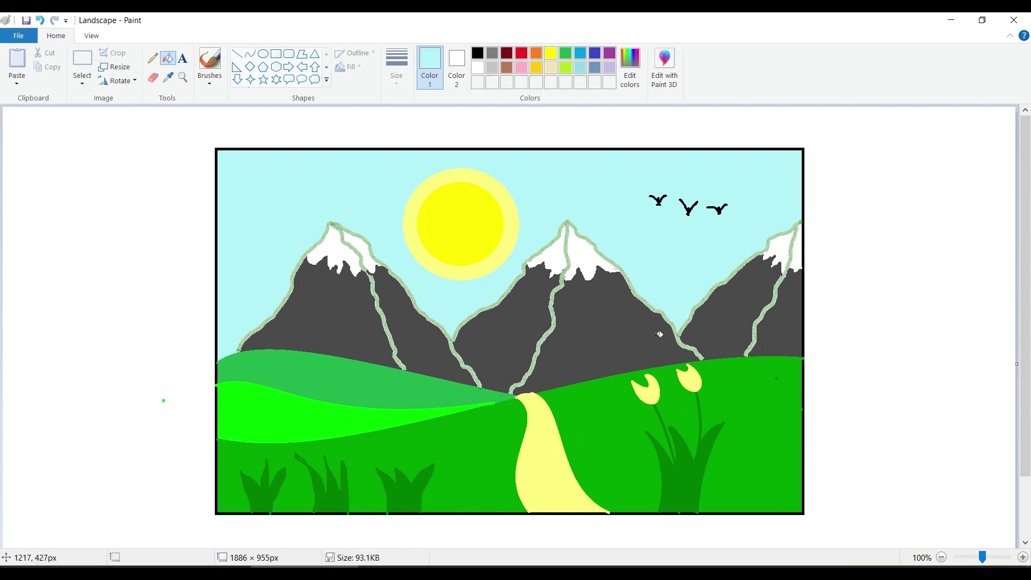
- Draw a horizontal white line about 182 px long in the sky above the left mountain
left_click(250, 54)
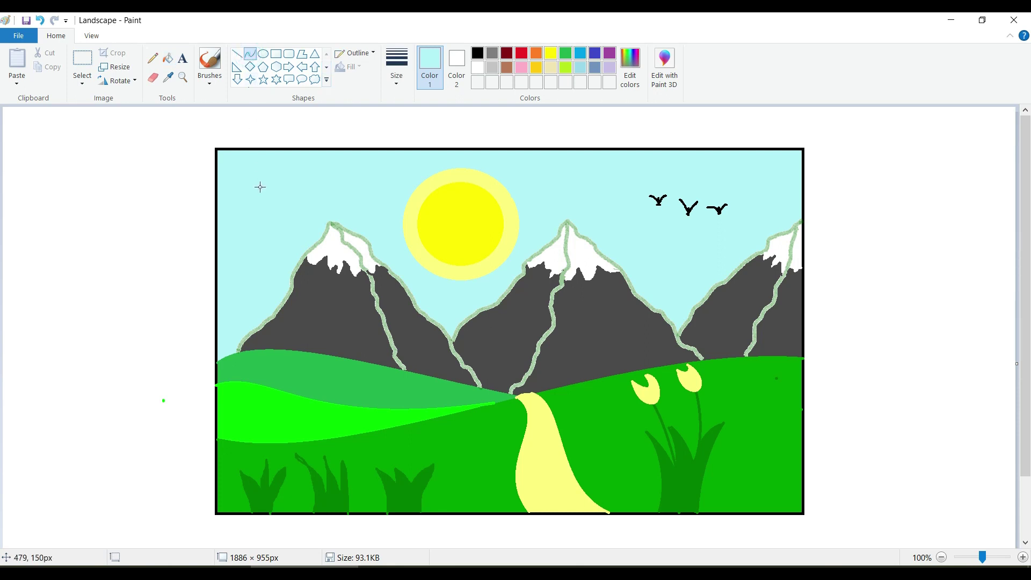
left_click(239, 56)
left_click_drag(246, 208, 344, 207)
left_click(478, 68)
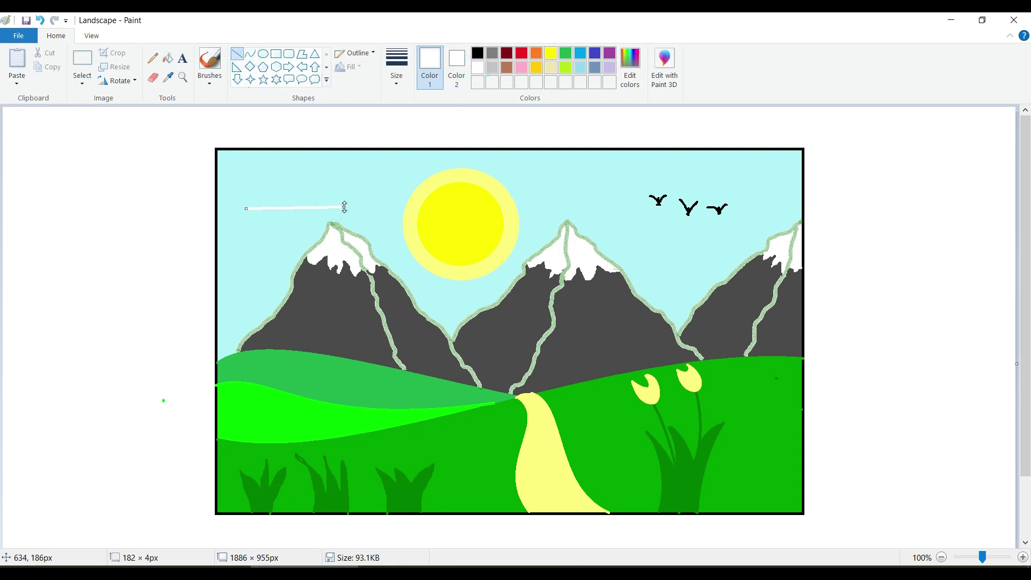
- Outline a puffy cloud above the left white baseline with Curve arcs and fill it with white
left_click(250, 54)
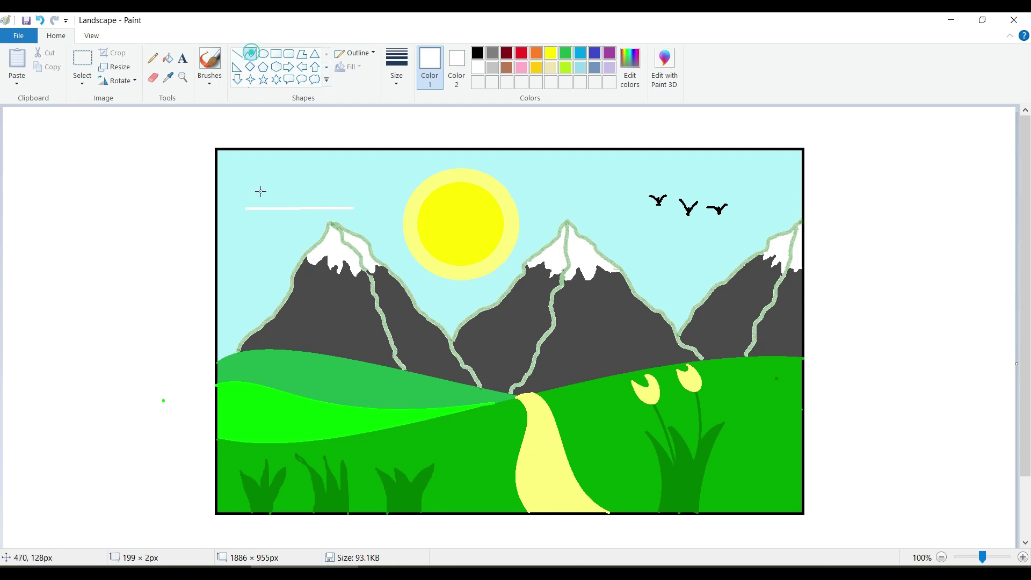
mouse_move(246, 209)
left_mouse_down()
mouse_move(281, 185)
mouse_move(251, 186)
mouse_move(266, 178)
mouse_move(321, 181)
mouse_move(307, 166)
mouse_move(277, 164)
mouse_move(297, 158)
mouse_move(329, 187)
mouse_move(322, 155)
left_mouse_up()
left_click(307, 191)
left_click(318, 173)
mouse_move(330, 176)
left_mouse_down()
mouse_move(344, 177)
mouse_move(351, 207)
mouse_move(349, 179)
left_mouse_up()
left_click(361, 191)
left_click_drag(353, 193, 358, 196)
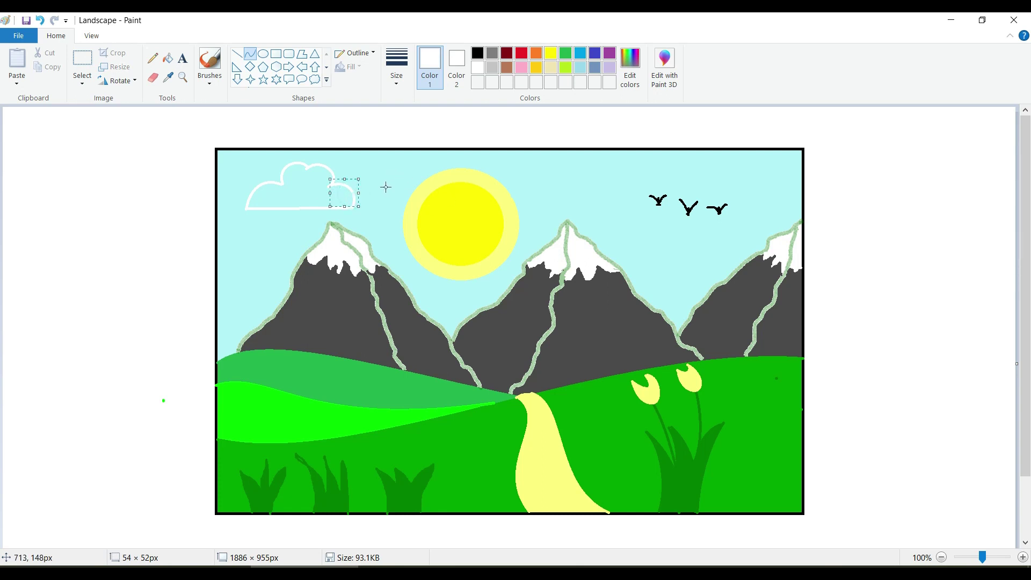
left_click(171, 60)
left_click(292, 191)
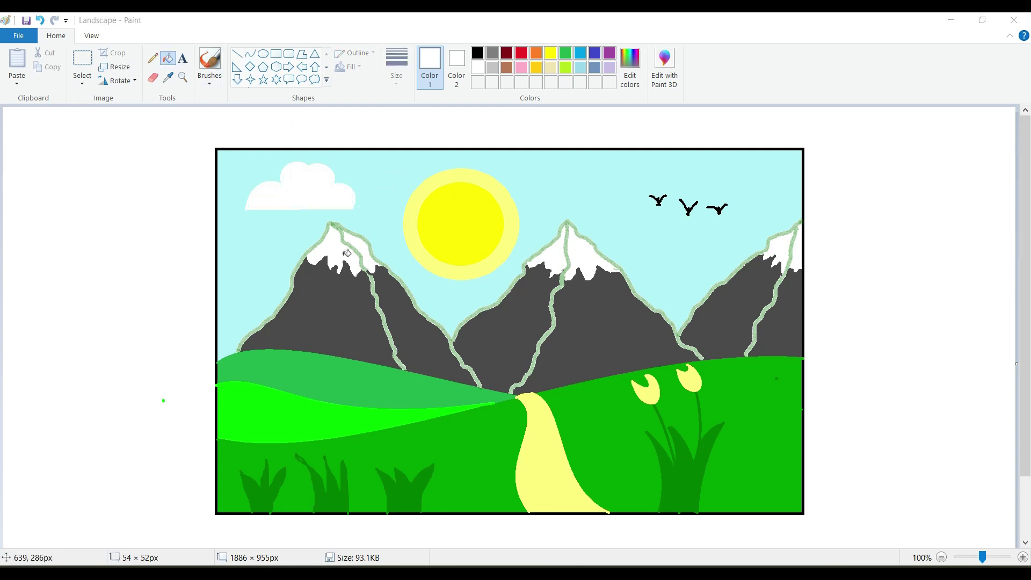
- Outline a second white cloud overlapping the sun's upper right edge, using a straight baseline and a row of Curve arcs
left_click(236, 54)
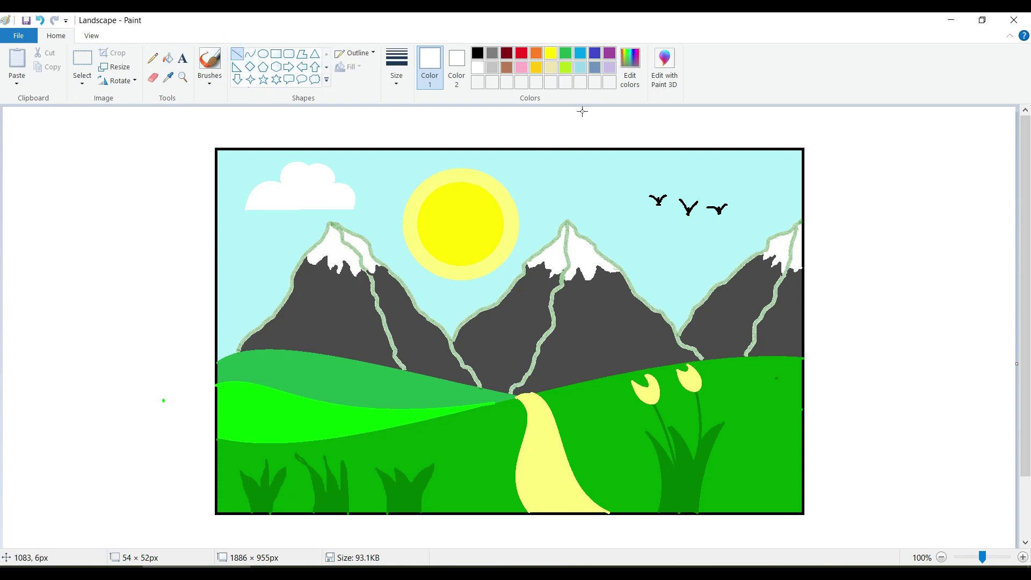
left_click_drag(470, 192, 583, 191)
left_click(249, 54)
mouse_move(468, 193)
left_mouse_down()
mouse_move(538, 169)
mouse_move(503, 157)
mouse_move(571, 180)
mouse_move(533, 158)
left_mouse_up()
left_click(529, 177)
left_click(550, 170)
mouse_move(563, 168)
left_mouse_down()
mouse_move(569, 160)
mouse_move(594, 191)
mouse_move(582, 171)
left_mouse_up()
left_click(593, 174)
left_click(593, 179)
left_click(609, 187)
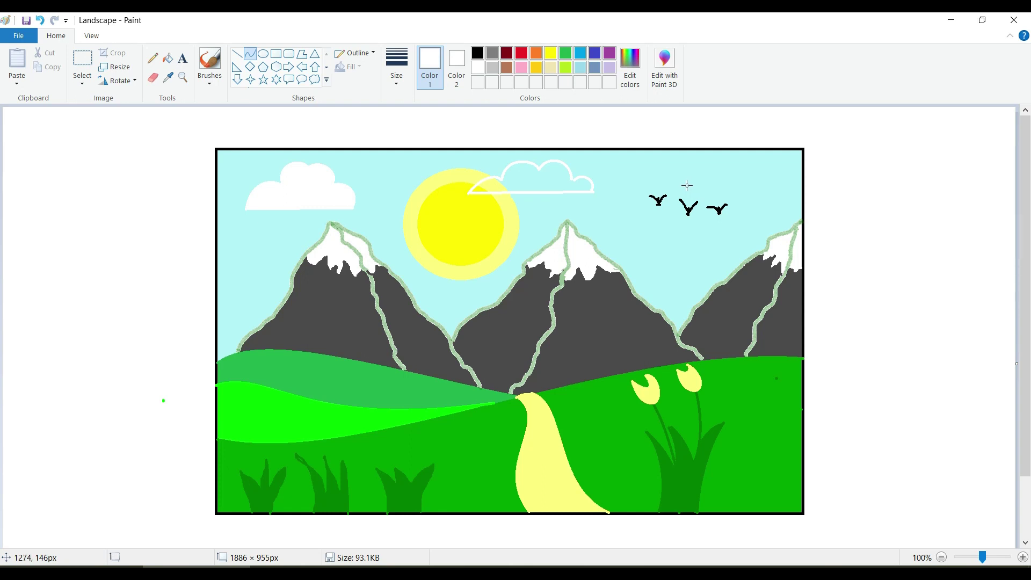
- Outline a third, flatter white cloud with the Curve tool in the sky above the birds
left_click_drag(687, 185, 784, 183)
left_click(718, 185)
left_click(739, 184)
left_click(704, 173)
mouse_move(689, 185)
left_mouse_down()
mouse_move(725, 171)
mouse_move(682, 169)
mouse_move(713, 162)
mouse_move(680, 184)
mouse_move(765, 172)
left_mouse_up()
left_click_drag(741, 166, 741, 152)
mouse_move(756, 164)
left_mouse_down()
mouse_move(788, 182)
mouse_move(777, 162)
mouse_move(792, 170)
left_mouse_up()
left_click(786, 172)
- Fill the cloud overlapping the sun and the cloud above the birds with white
left_click(168, 58)
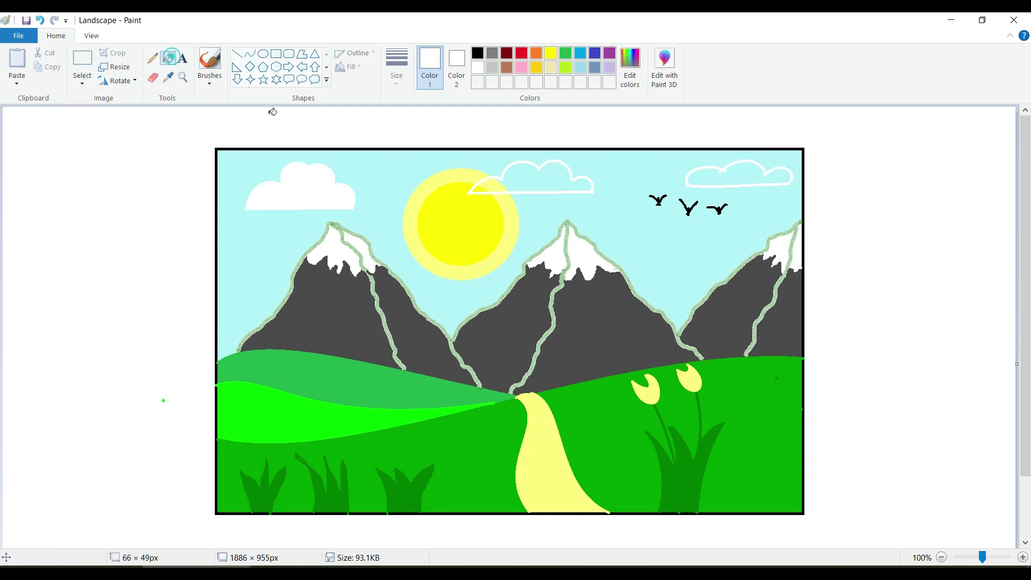
left_click(545, 177)
left_click(490, 179)
left_click(482, 186)
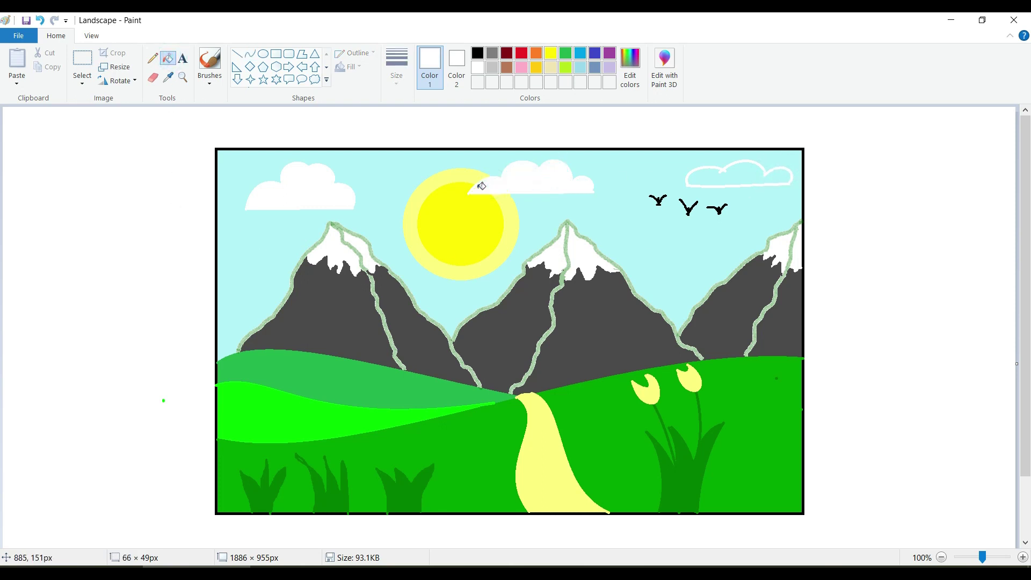
left_click(739, 177)
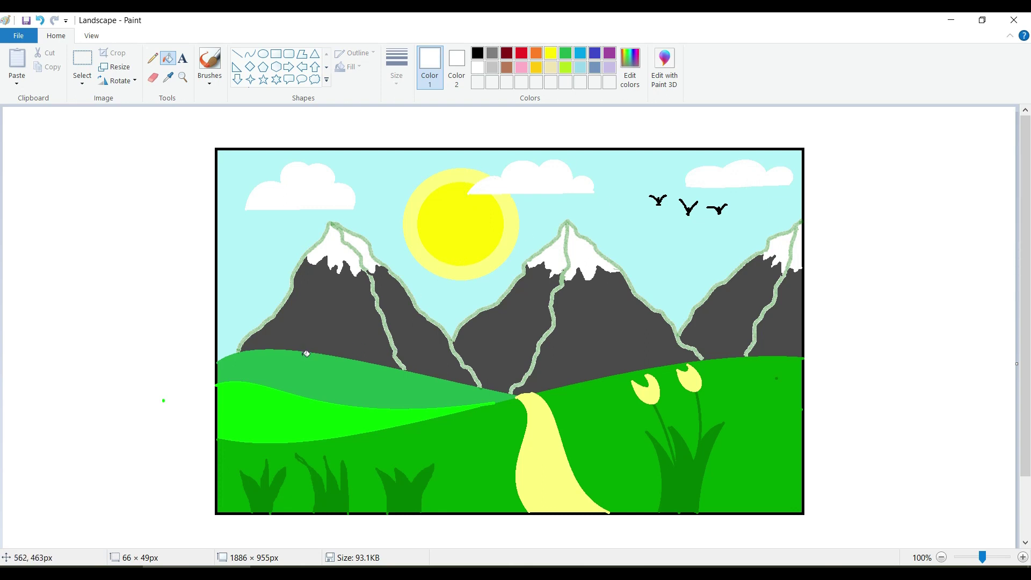
- Sample the sky blue, lighten it as a custom color, and fill the sun's outer ring with it
left_click(168, 77)
left_click(376, 193)
left_click(629, 67)
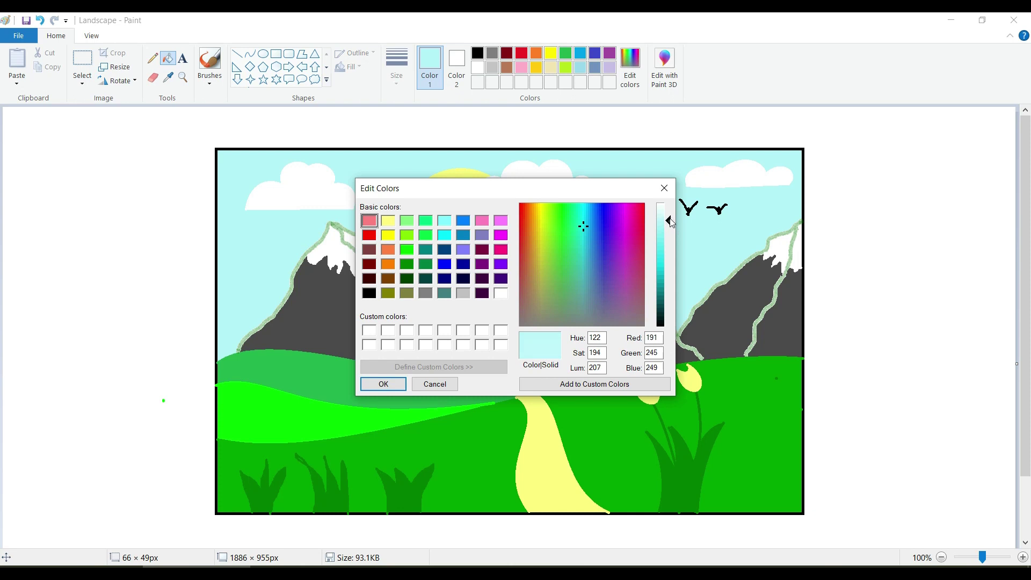
left_click(594, 383)
left_click(383, 384)
left_click(447, 175)
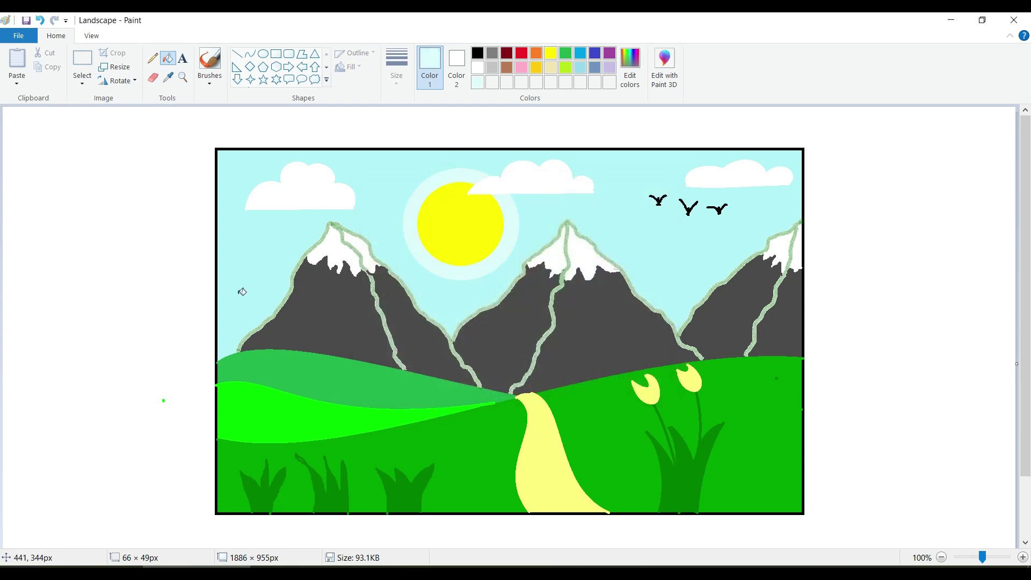